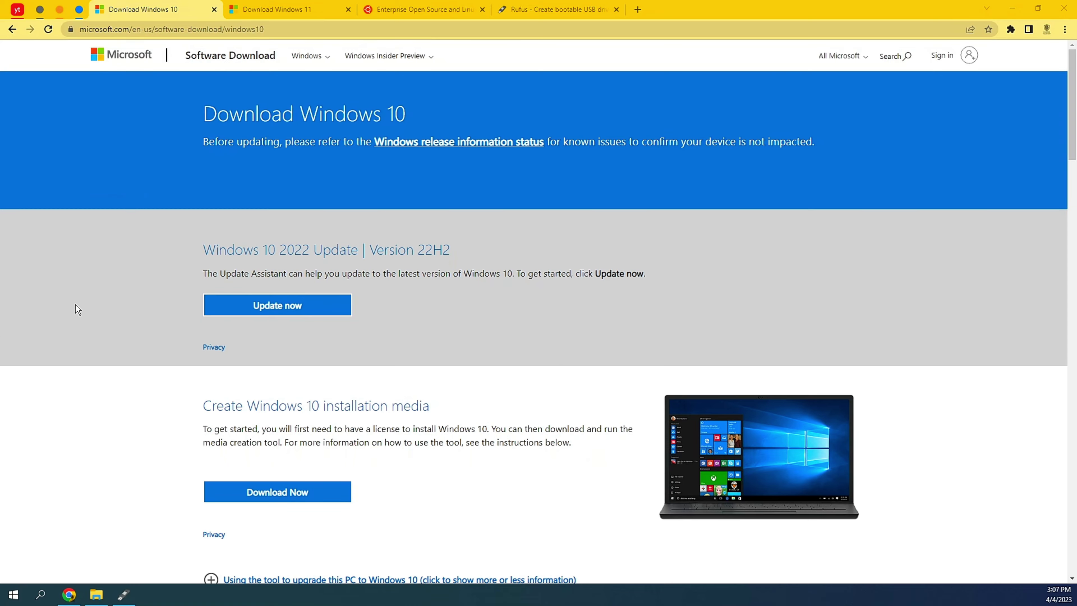
Step: Glance at the Windows 11 download page, then return to the Windows 10 download page
{"action": "scroll", "coordinate": [75, 308], "scroll_direction": "down", "scroll_amount": 6}
{"action": "scroll", "coordinate": [76, 305], "scroll_direction": "up", "scroll_amount": 6}
{"action": "scroll", "coordinate": [58, 422], "scroll_direction": "down", "scroll_amount": 3}
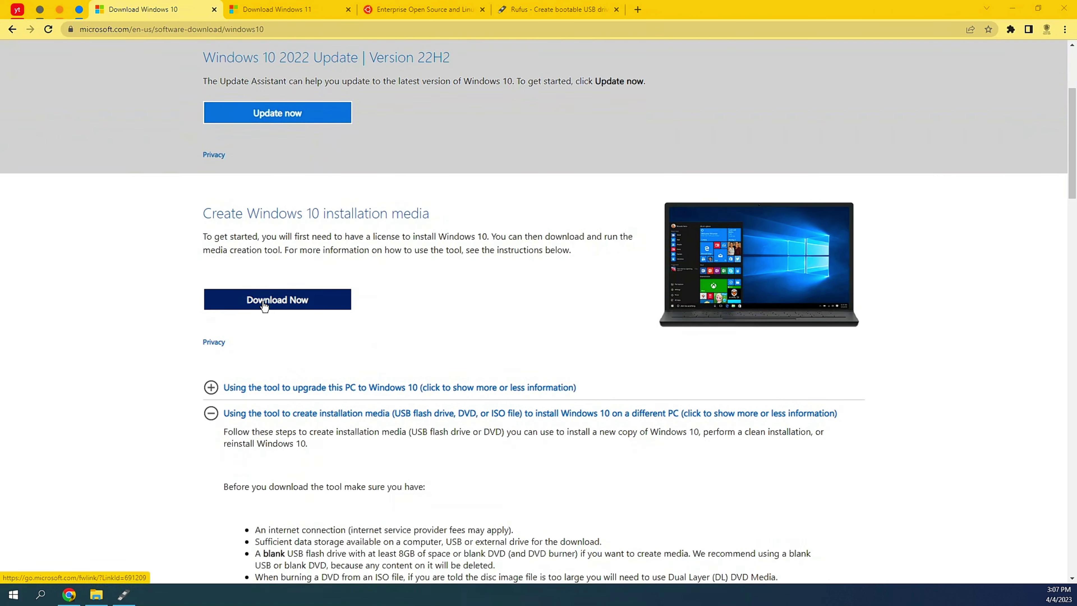
{"action": "left_click", "coordinate": [256, 12]}
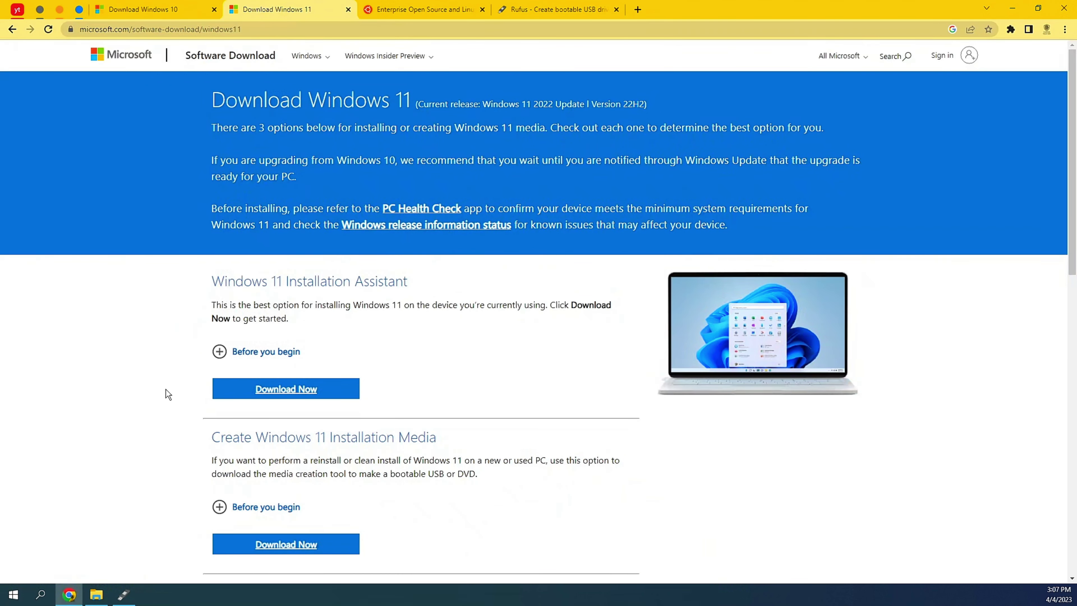
{"action": "key", "text": "ctrl+shift+Tab"}
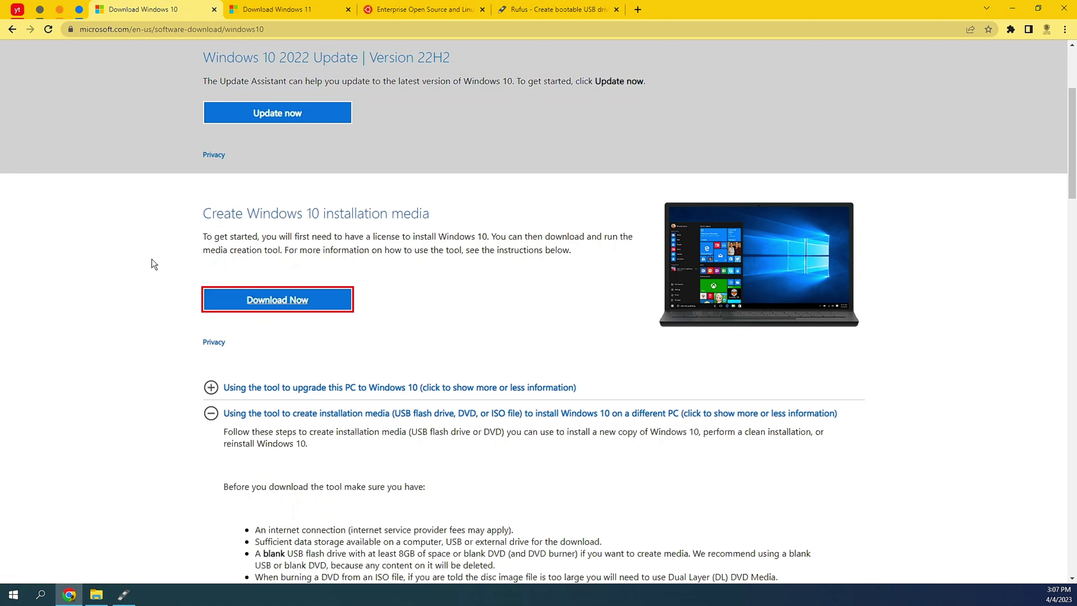
Step: Refresh the Bootable folder listing and run MediaCreationTool22H2.exe from it
{"action": "left_click", "coordinate": [97, 595]}
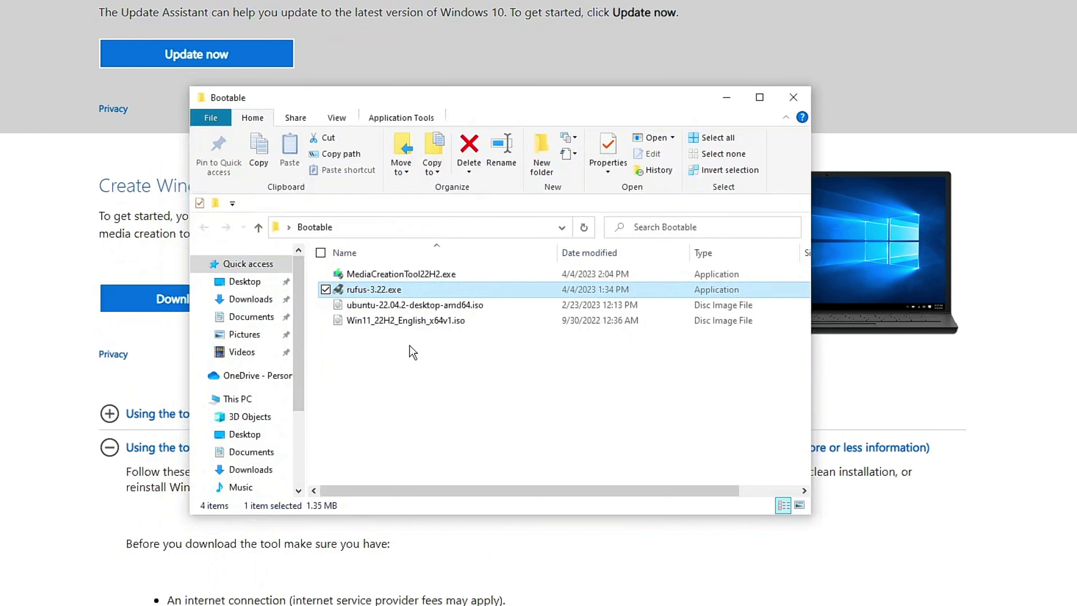
{"action": "right_click", "coordinate": [410, 345]}
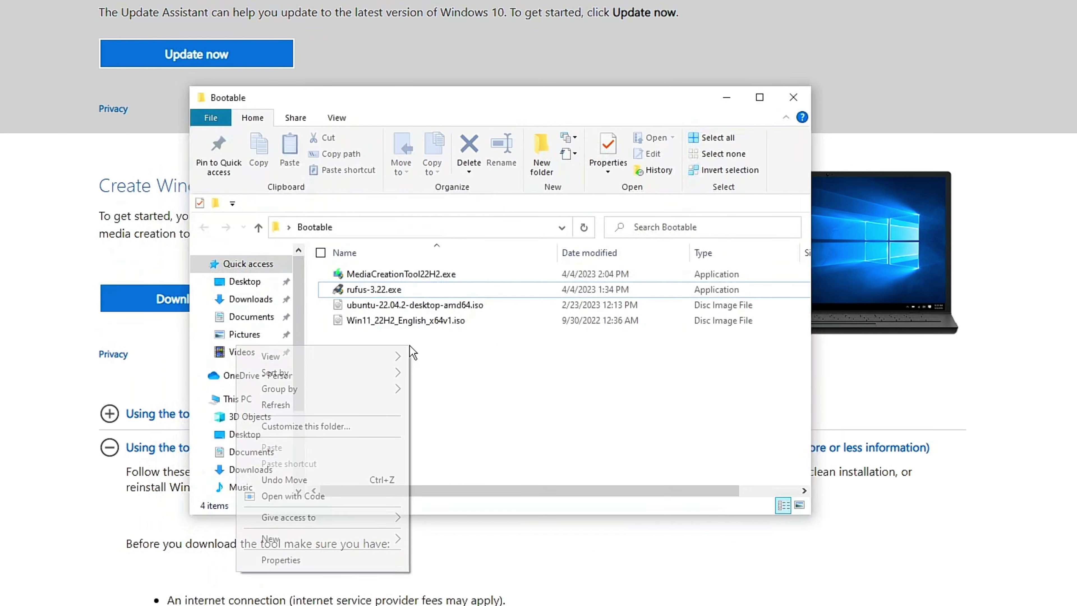
{"action": "left_click", "coordinate": [332, 408]}
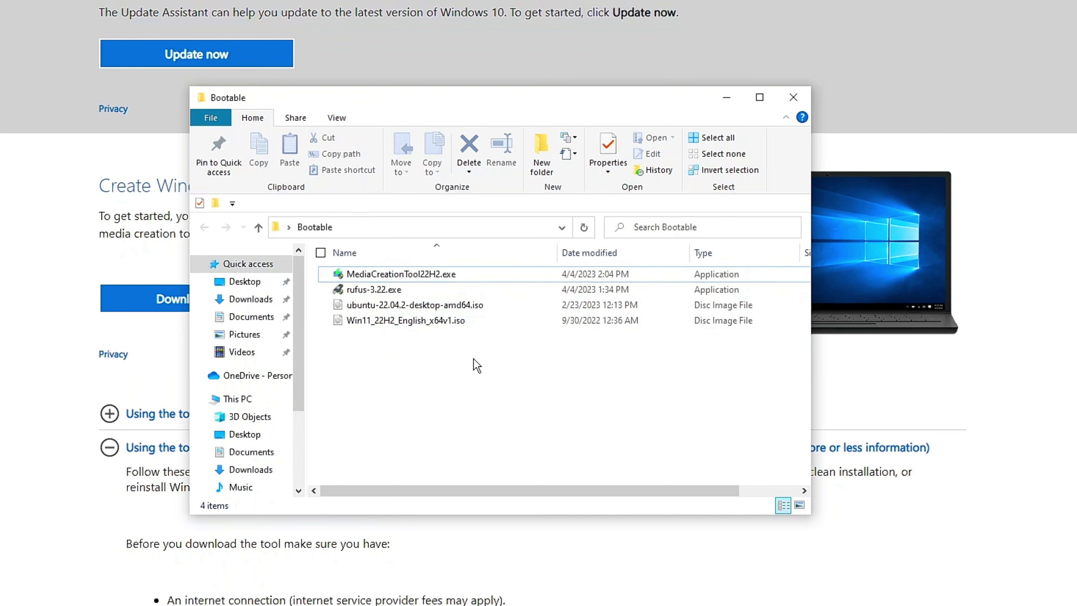
{"action": "left_click", "coordinate": [442, 280]}
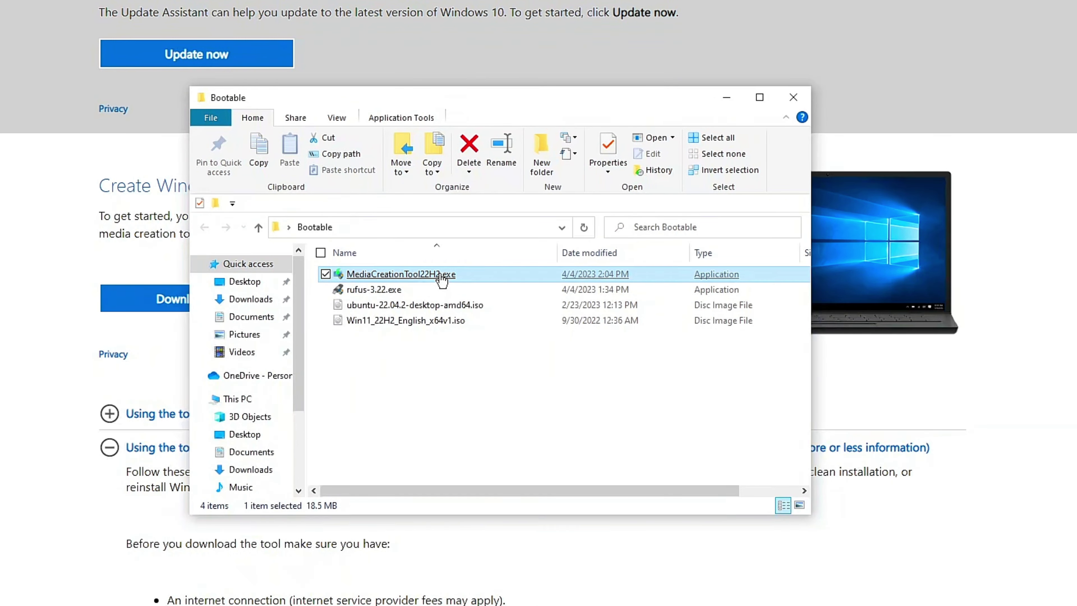
{"action": "double_click", "coordinate": [441, 279]}
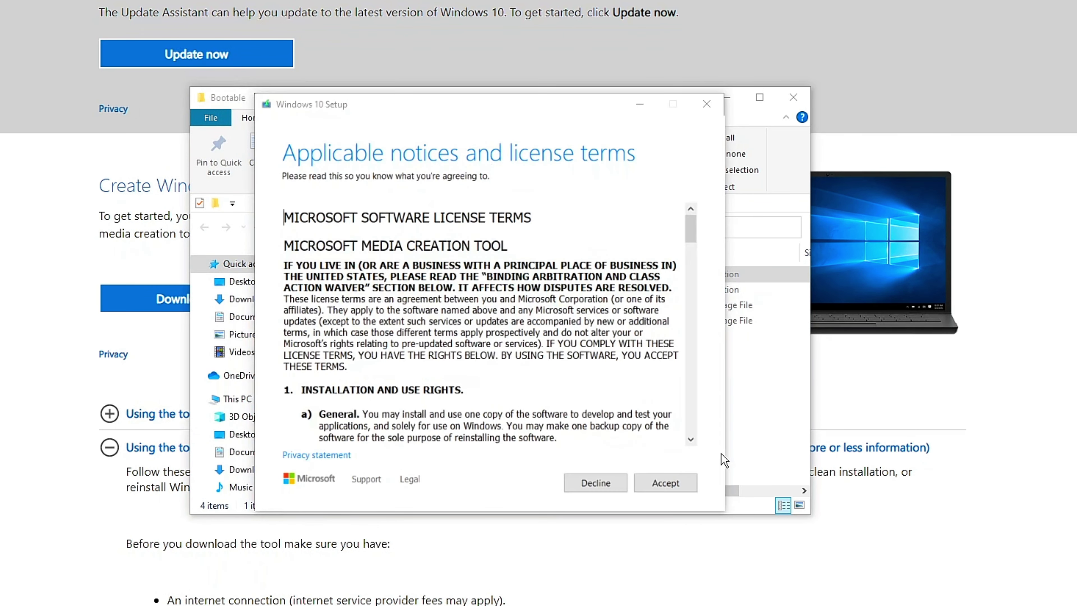
Step: Scroll through the Windows 10 Setup license terms and accept them
{"action": "scroll", "coordinate": [617, 314], "scroll_direction": "down", "scroll_amount": 10}
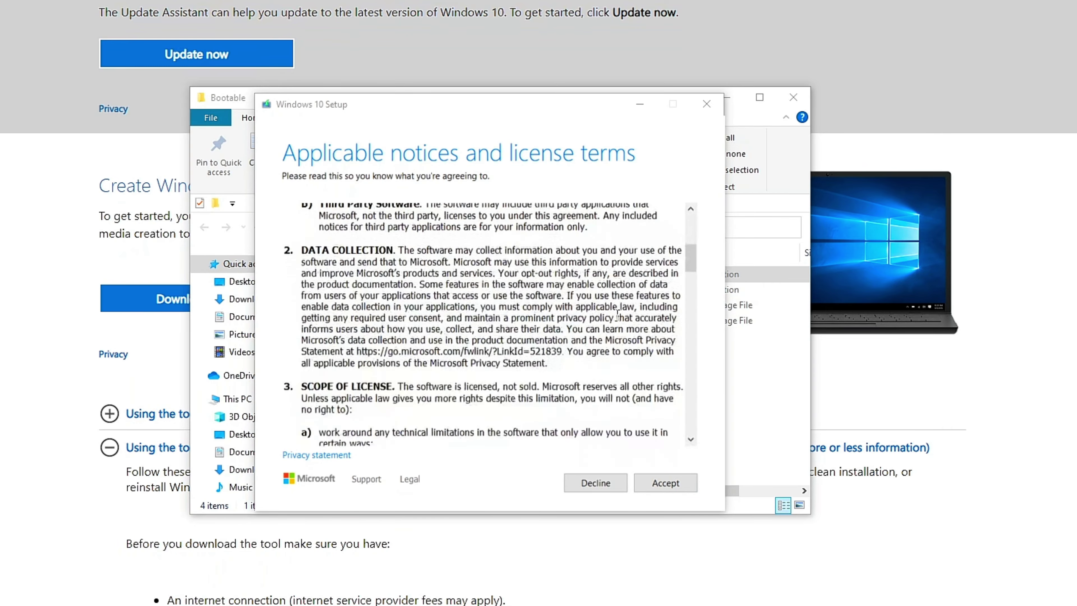
{"action": "scroll", "coordinate": [617, 314], "scroll_direction": "down", "scroll_amount": 15}
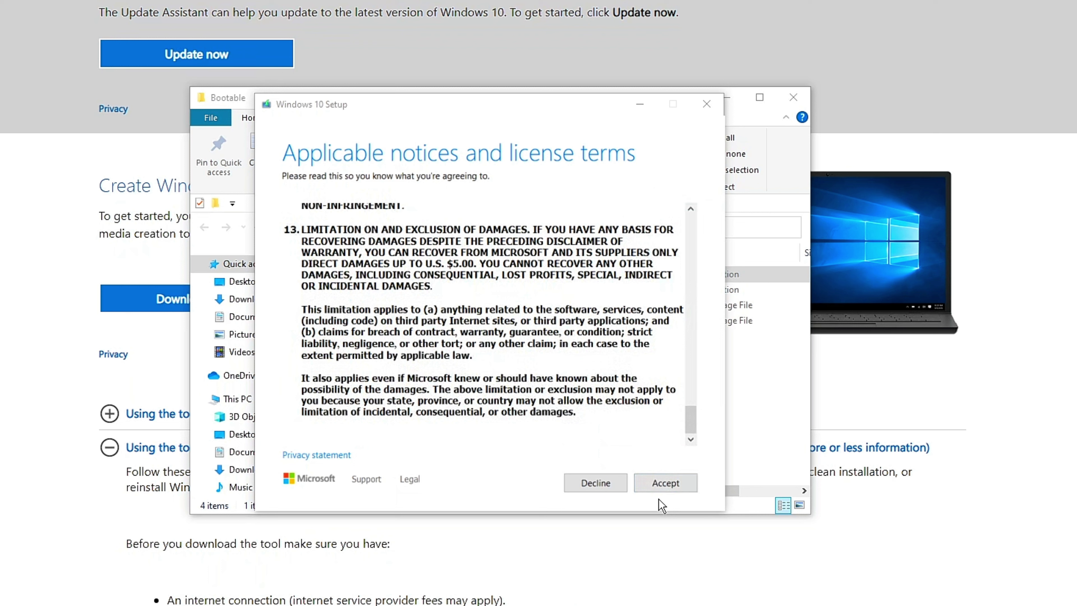
{"action": "left_click", "coordinate": [658, 484]}
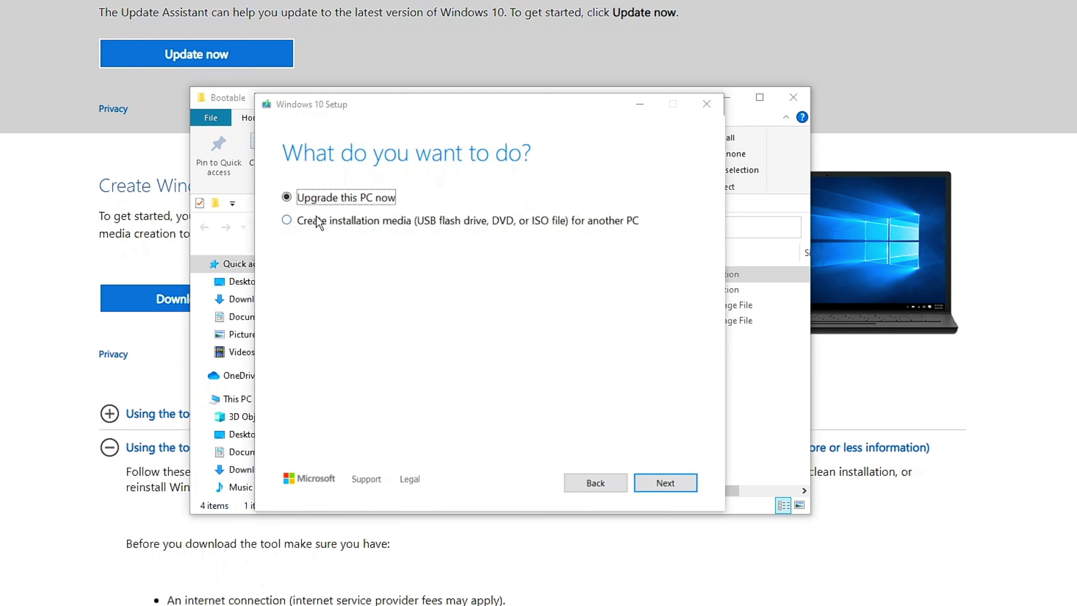
Step: Choose to create installation media for another PC and untick Use the recommended options
{"action": "left_click", "coordinate": [328, 227]}
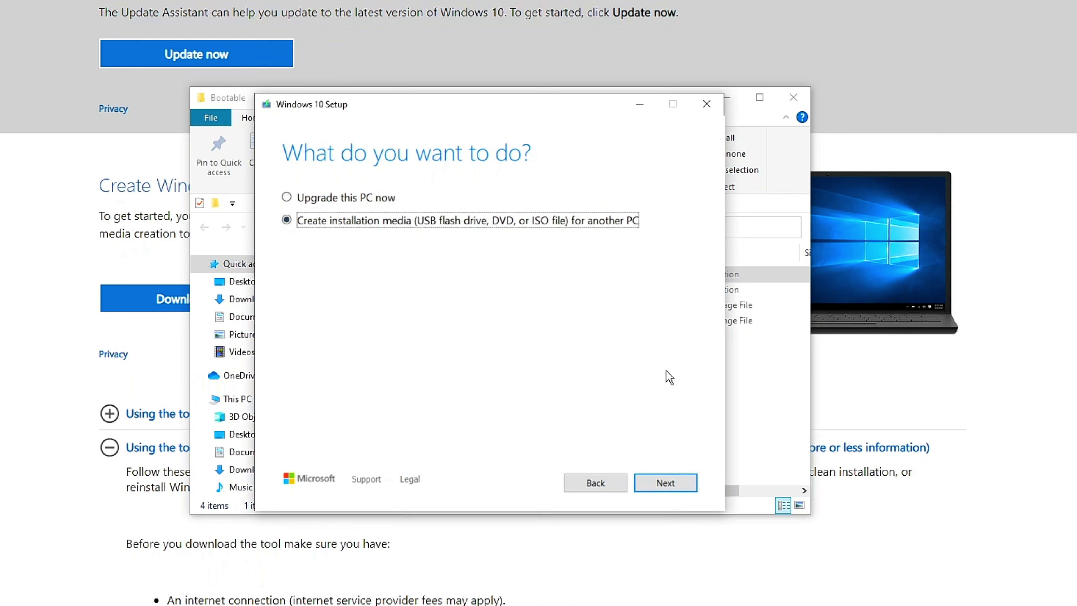
{"action": "left_click", "coordinate": [640, 487]}
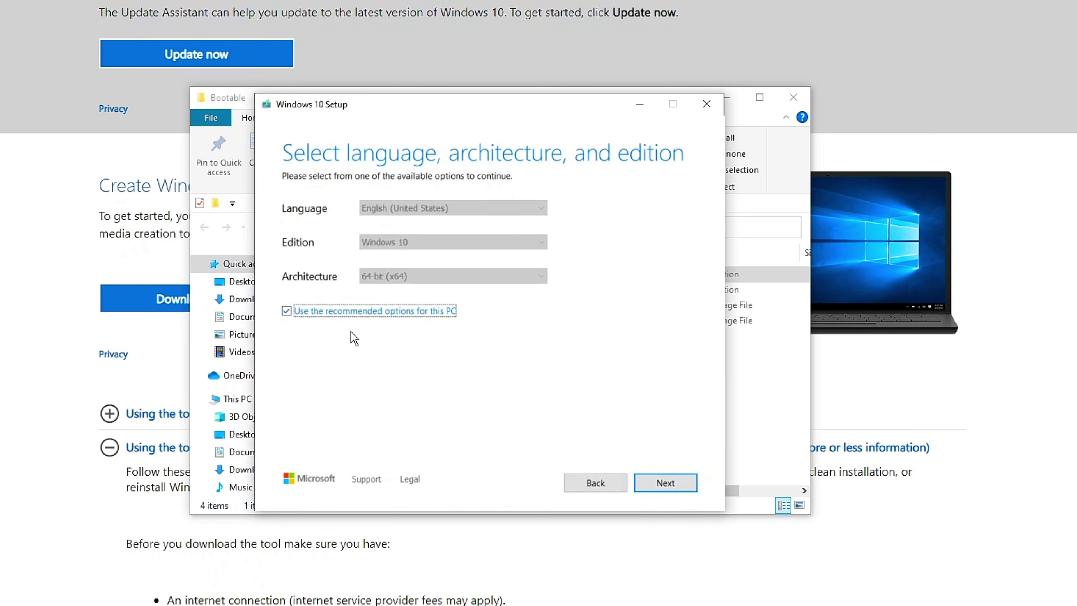
{"action": "left_click", "coordinate": [287, 314]}
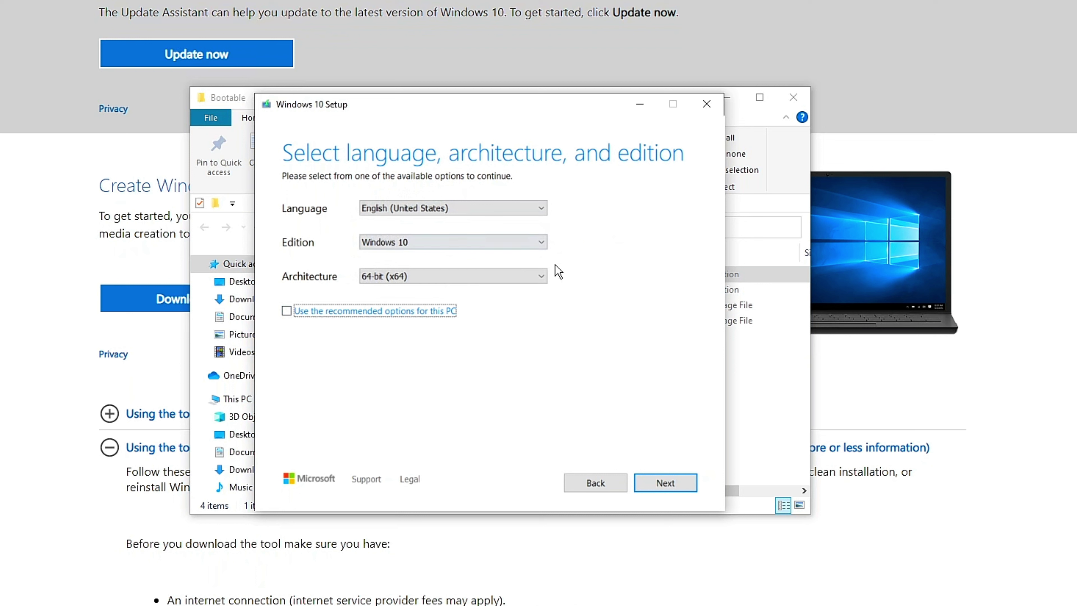
Step: Keep English (United States), Windows 10 and 64-bit (x64) as the media settings
{"action": "left_click", "coordinate": [540, 245]}
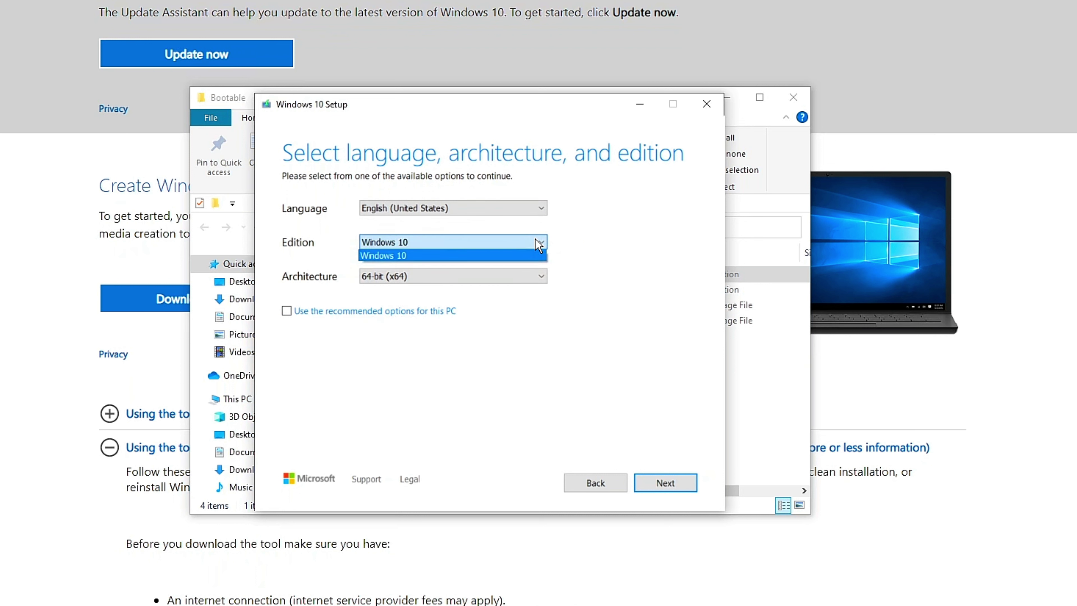
{"action": "left_click", "coordinate": [539, 245]}
{"action": "left_click", "coordinate": [537, 278]}
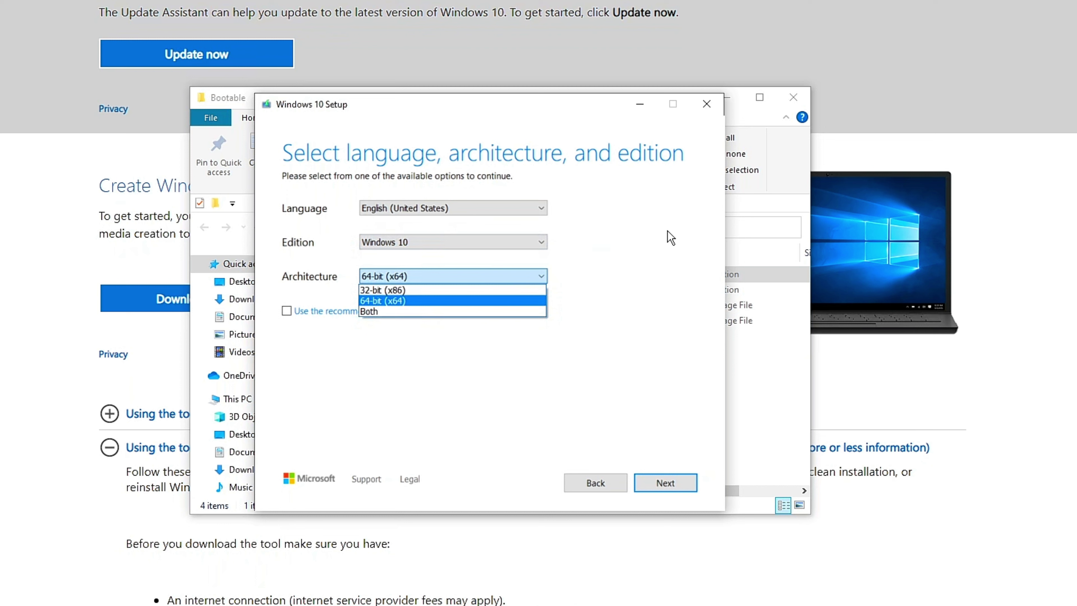
{"action": "left_click", "coordinate": [534, 208]}
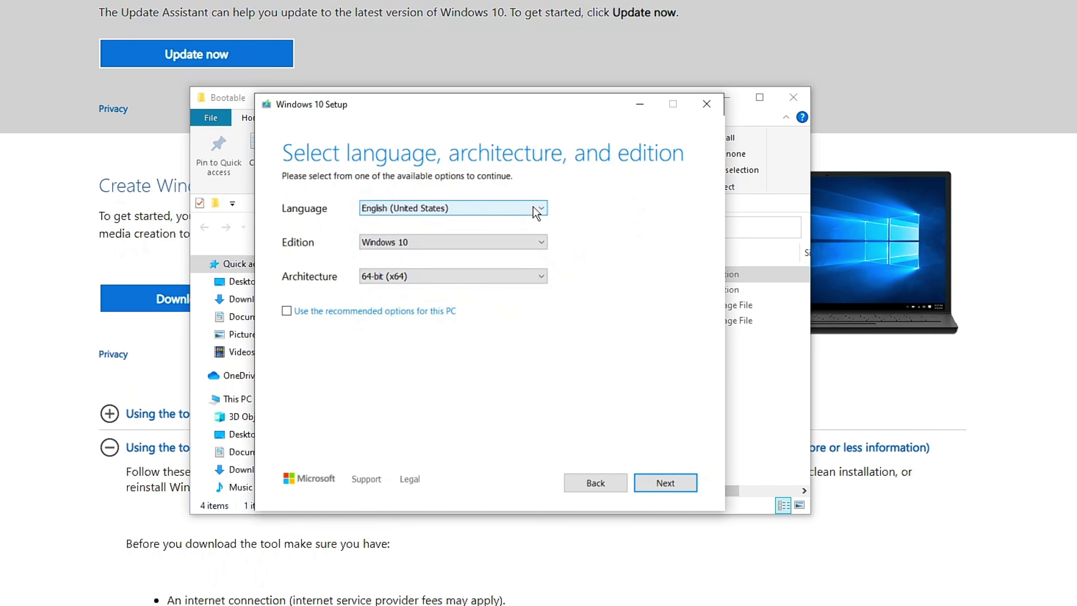
{"action": "left_click", "coordinate": [535, 209]}
{"action": "left_click", "coordinate": [632, 197]}
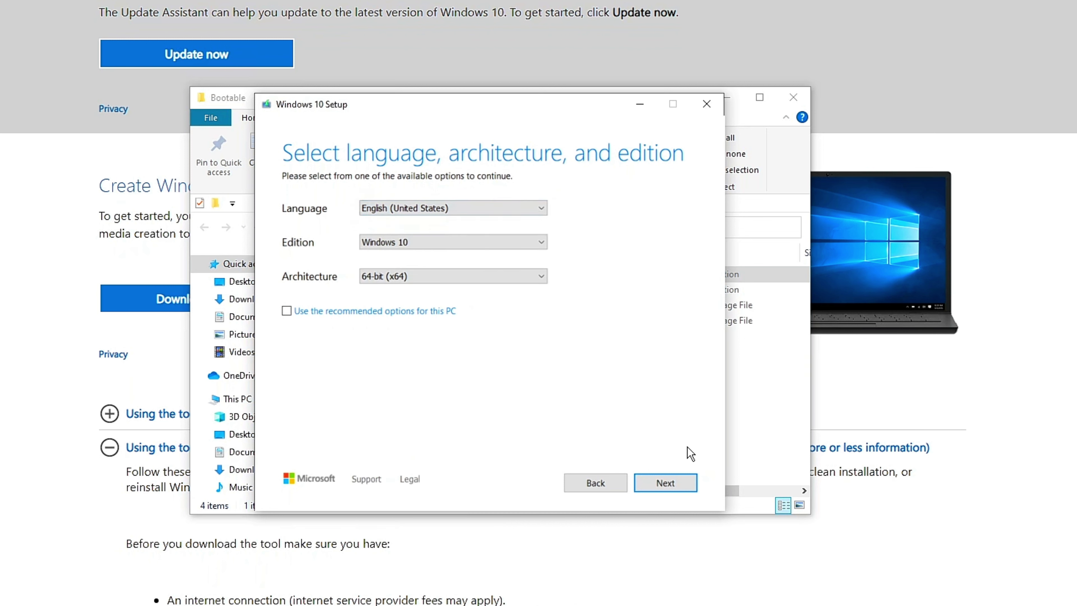
{"action": "left_click", "coordinate": [642, 480]}
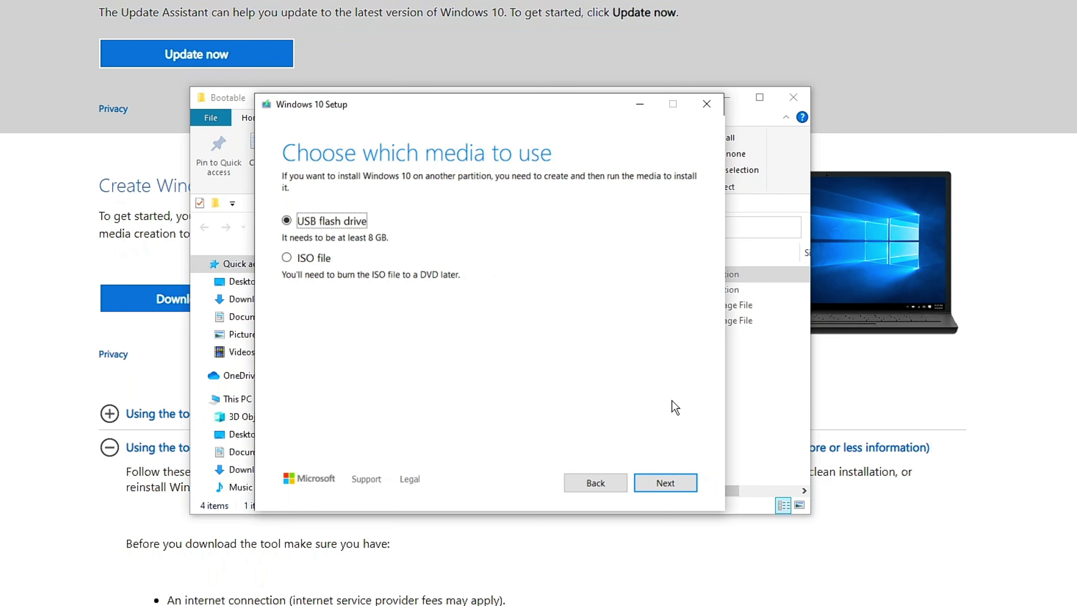
Step: Keep USB flash drive as the media, target removable drive D:, and start the Windows 10 download
{"action": "left_click", "coordinate": [673, 483]}
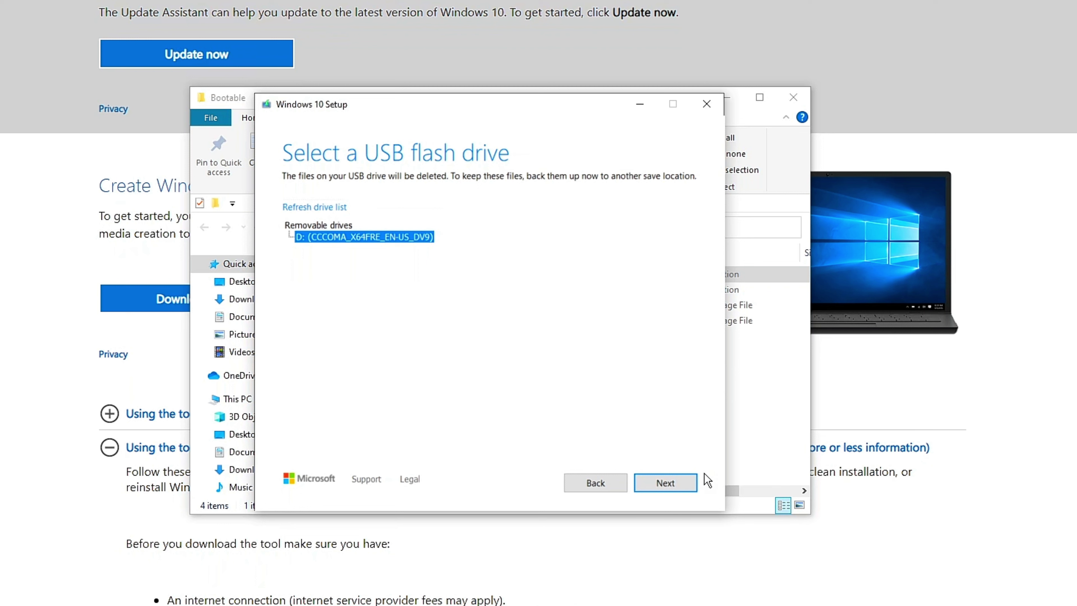
{"action": "left_click", "coordinate": [672, 485]}
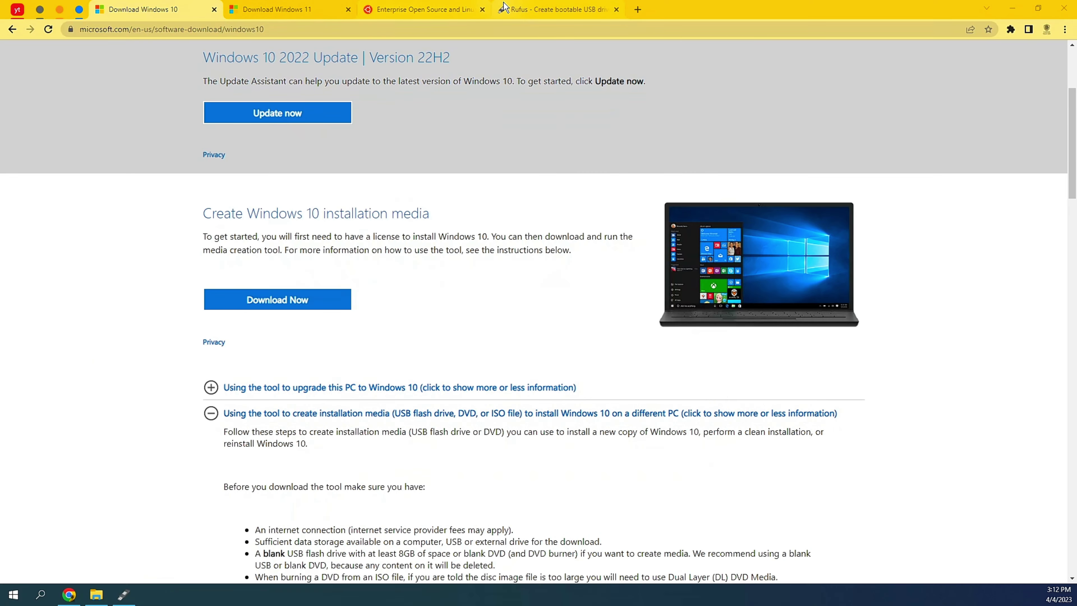
Step: Check the Rufus 3.22 download link on rufus.ie, then return to the Bootable folder holding rufus-3.22.exe
{"action": "left_click", "coordinate": [530, 5]}
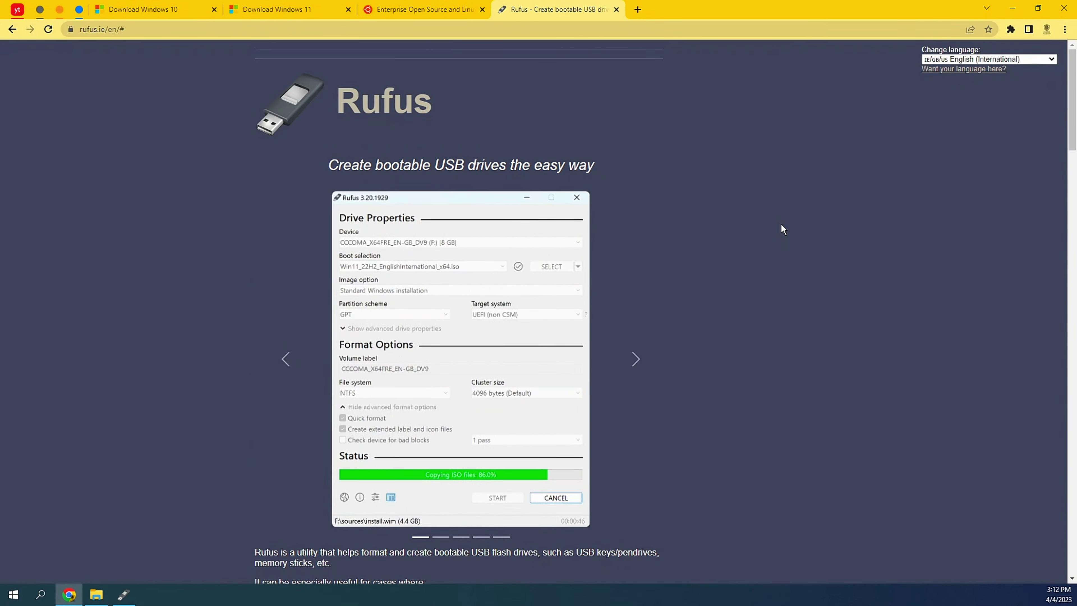
{"action": "scroll", "coordinate": [744, 335], "scroll_direction": "down", "scroll_amount": 10}
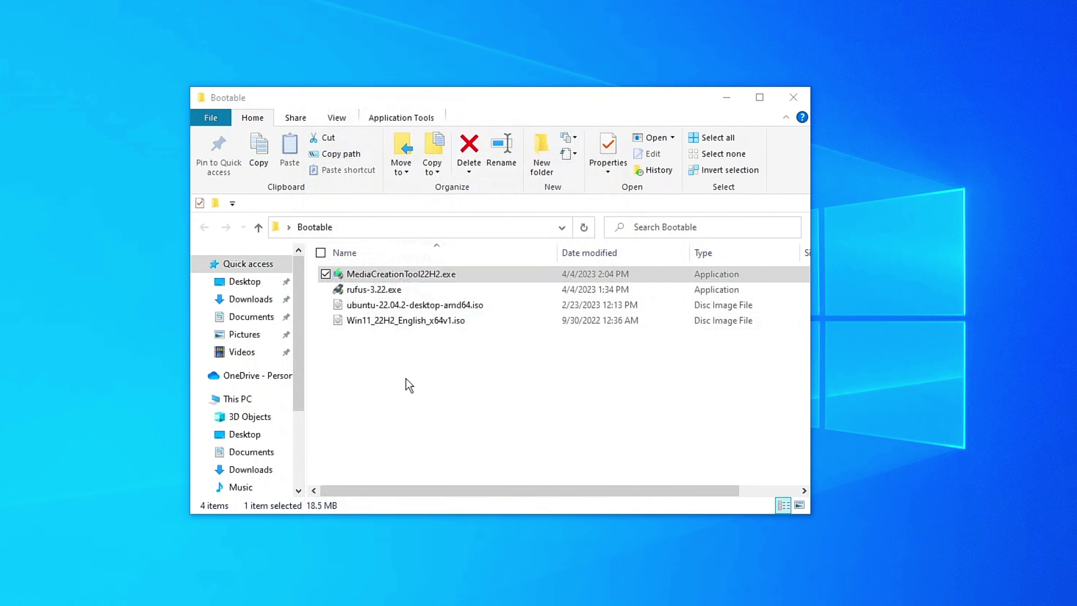
{"action": "left_click", "coordinate": [405, 380]}
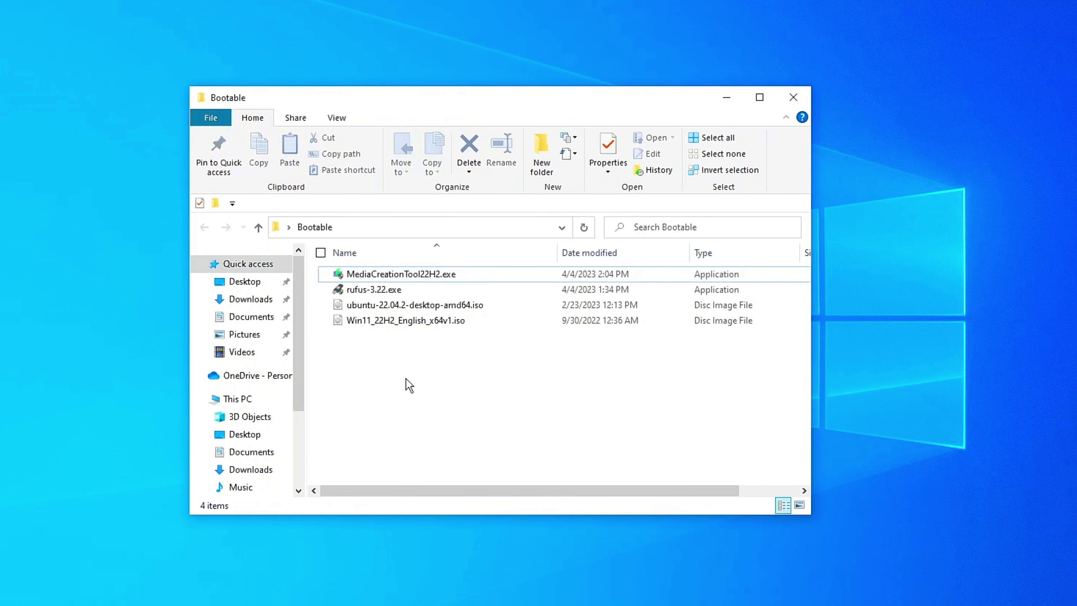
Step: Launch rufus-3.22.exe, keep the 32 GB USB drive as the device, and browse for a boot image
{"action": "double_click", "coordinate": [396, 291]}
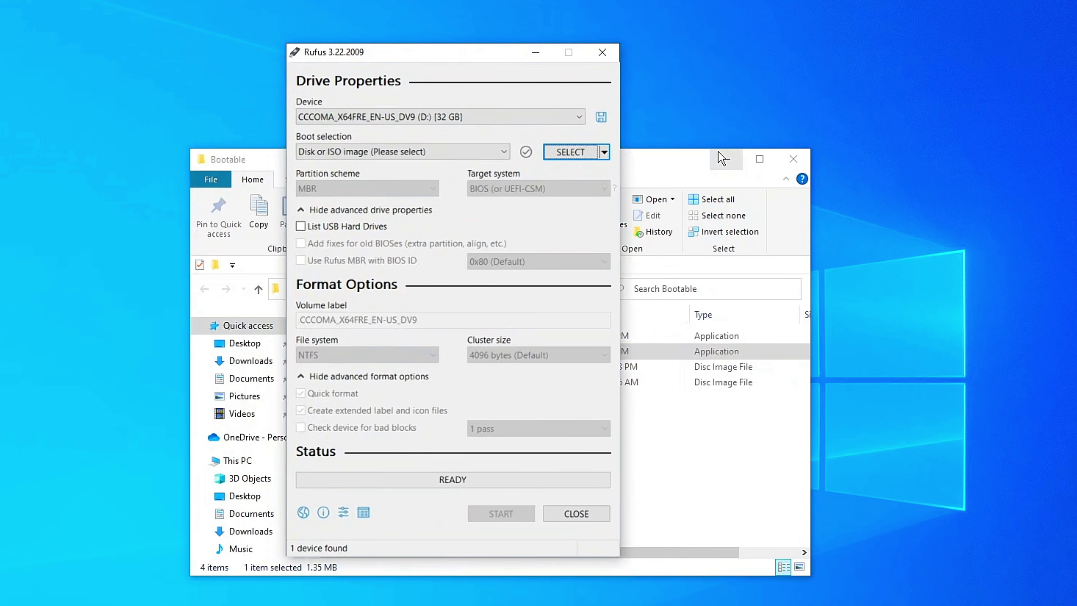
{"action": "left_click", "coordinate": [720, 155]}
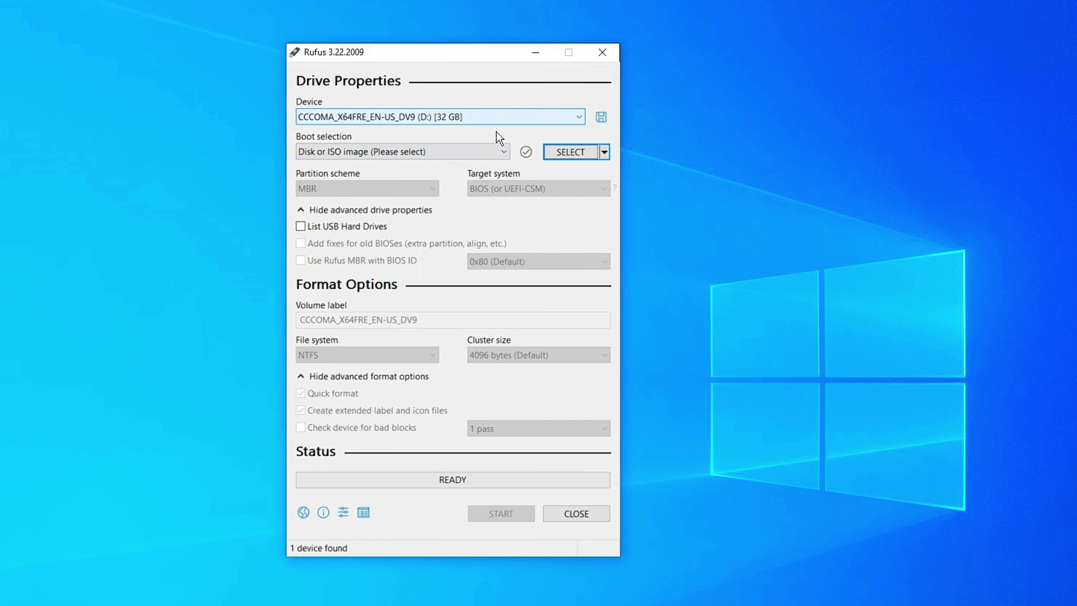
{"action": "left_click", "coordinate": [578, 117]}
{"action": "left_click", "coordinate": [578, 116]}
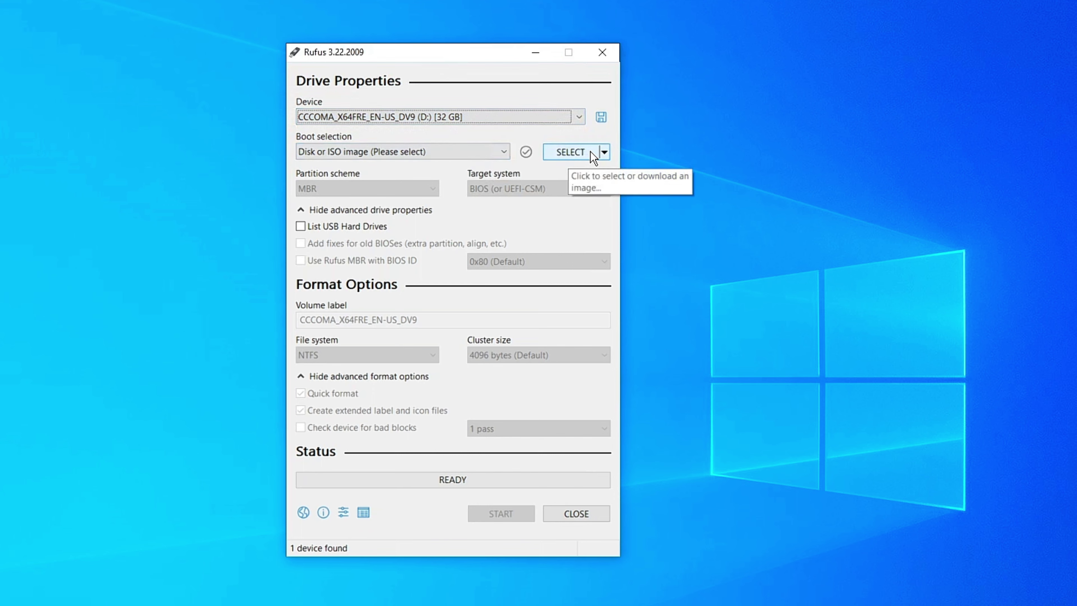
{"action": "left_click", "coordinate": [579, 151]}
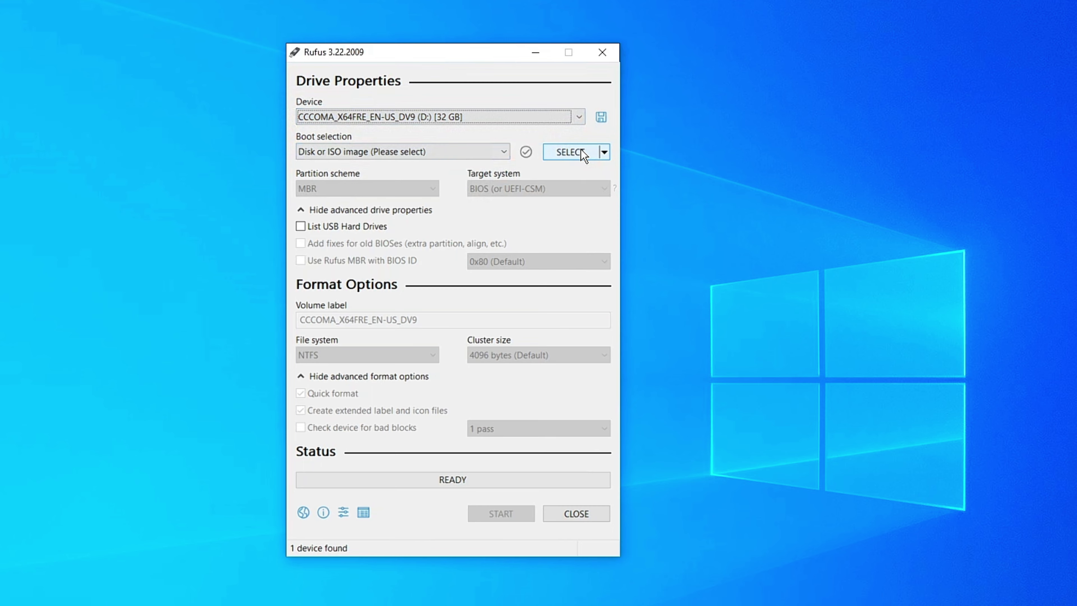
{"action": "left_click", "coordinate": [581, 149]}
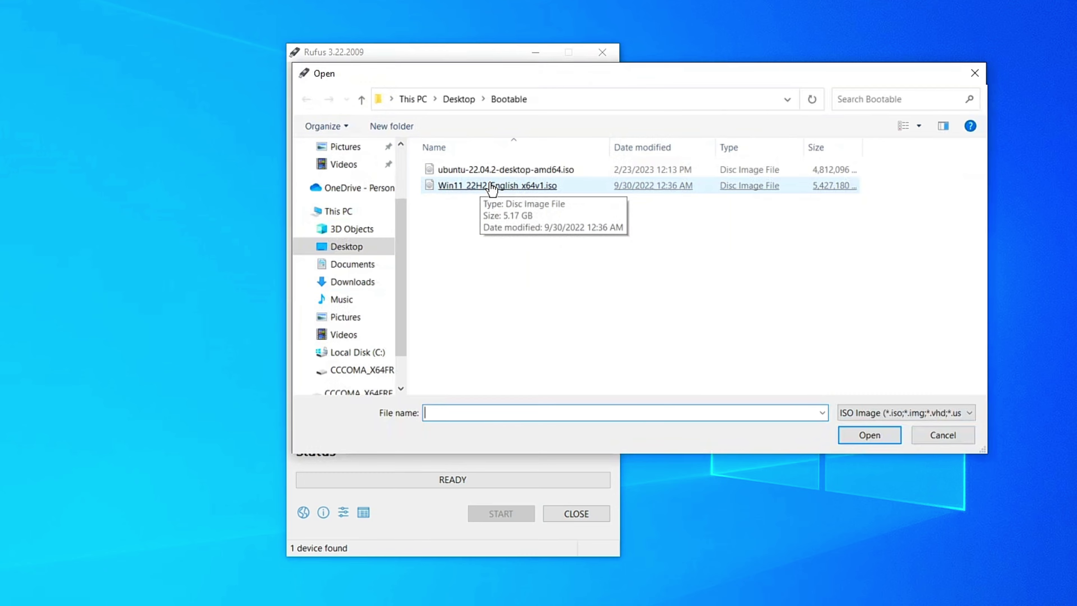
Step: Load ubuntu-22.04.2-desktop-amd64.iso from the Bootable folder as Rufus's boot image
{"action": "left_click", "coordinate": [551, 172]}
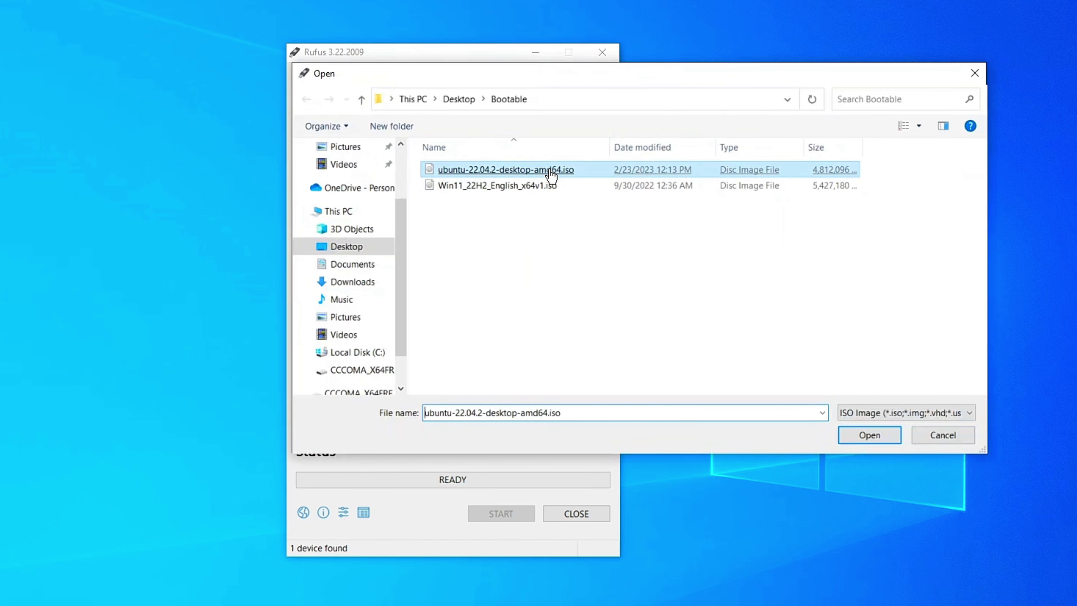
{"action": "double_click", "coordinate": [551, 171]}
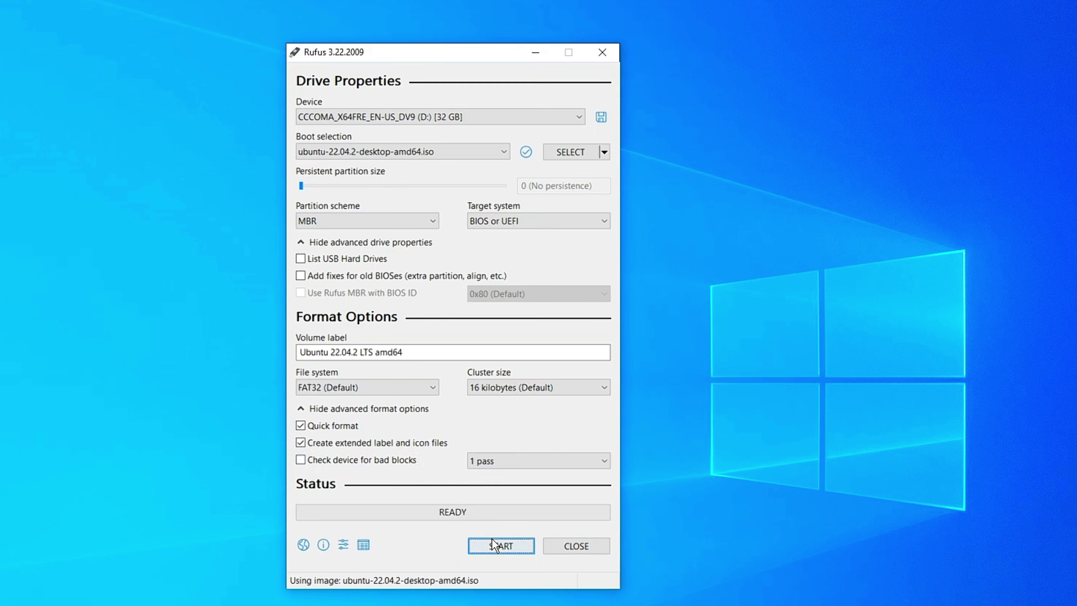
Step: Start the Ubuntu write, cancel at the ISOHybrid image detected prompt, and close Rufus
{"action": "left_click", "coordinate": [497, 547]}
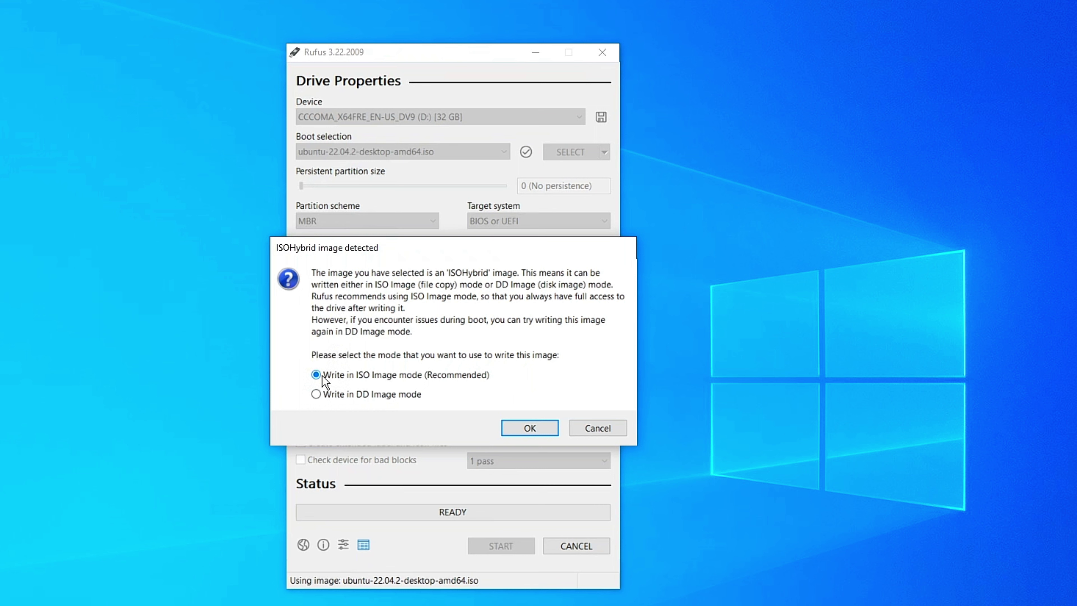
{"action": "left_click", "coordinate": [585, 430]}
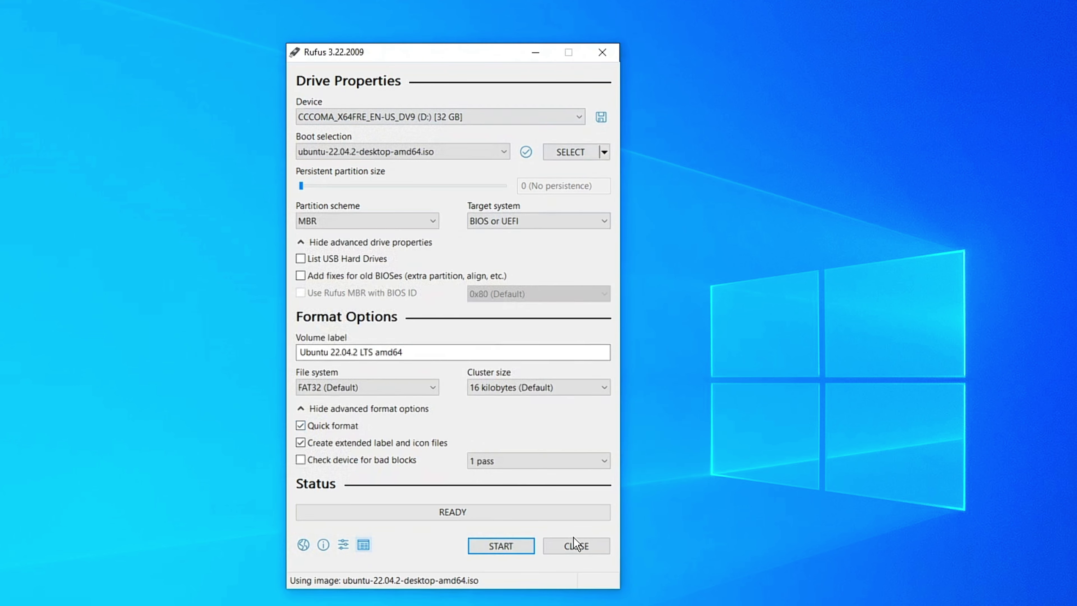
{"action": "left_click", "coordinate": [576, 546]}
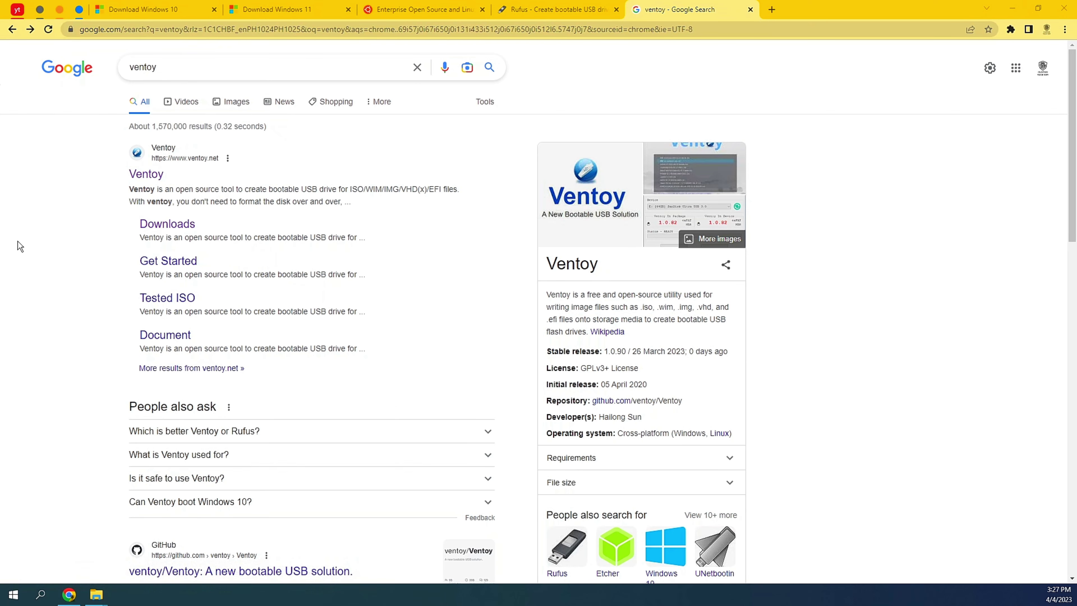
Step: Follow the ventoy.net link in the Google results for 'ventoy'
{"action": "left_click", "coordinate": [154, 178]}
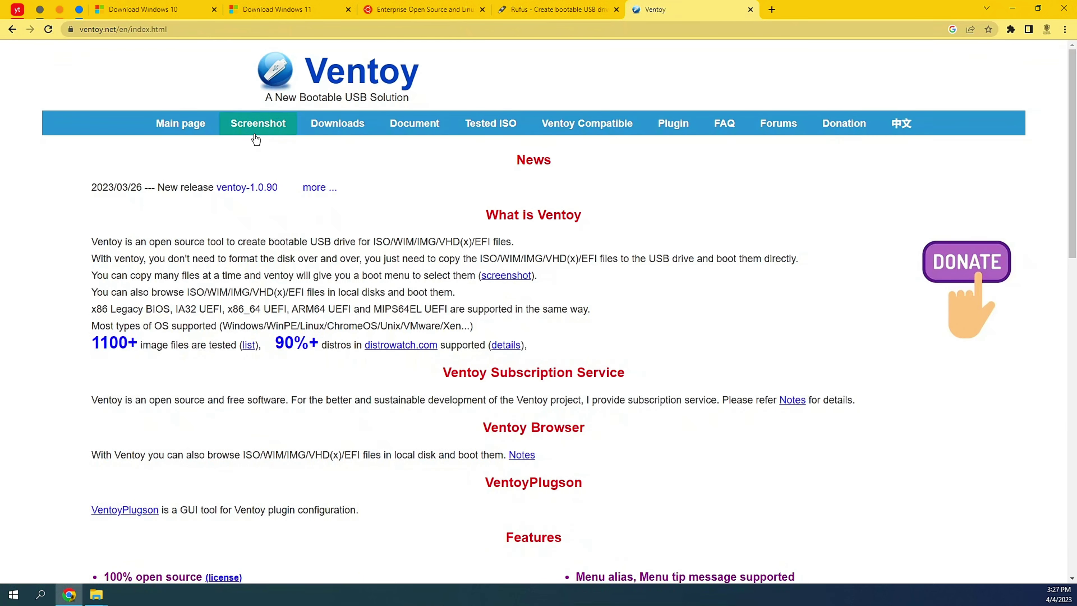
Step: Go from Ventoy's Downloads page to the GitHub 1.0.90 release and download ventoy-1.0.90-windows.zip
{"action": "left_click", "coordinate": [343, 132]}
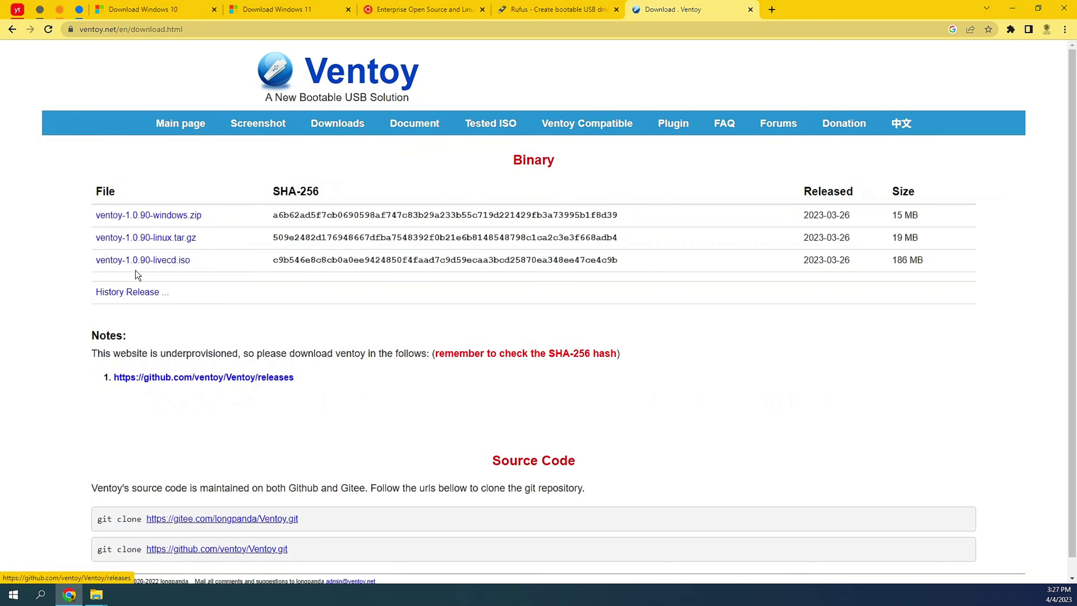
{"action": "left_click", "coordinate": [171, 219]}
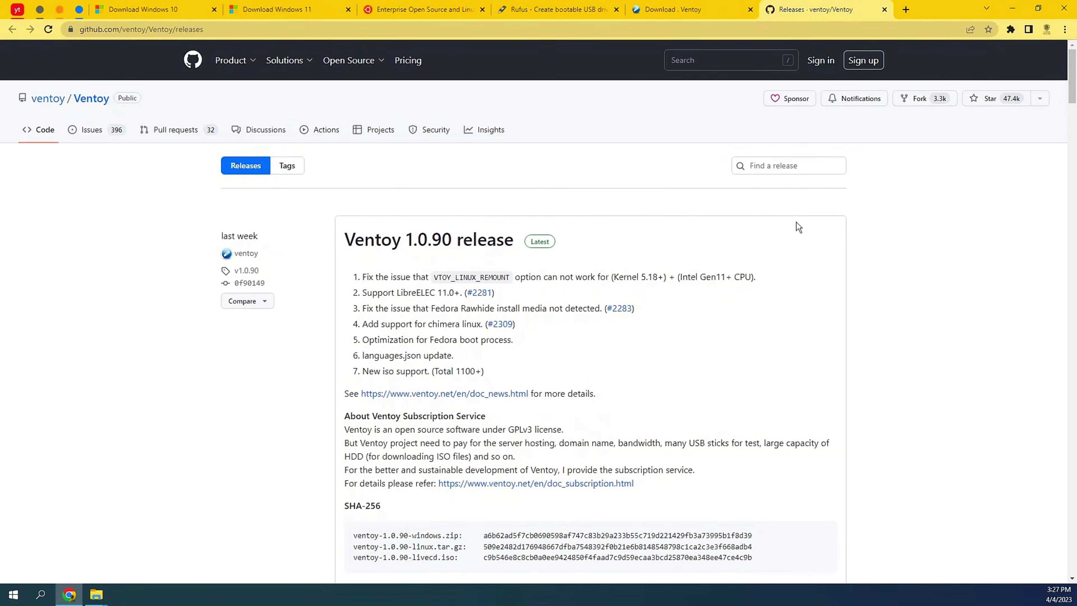
{"action": "scroll", "coordinate": [854, 196], "scroll_direction": "down", "scroll_amount": 3}
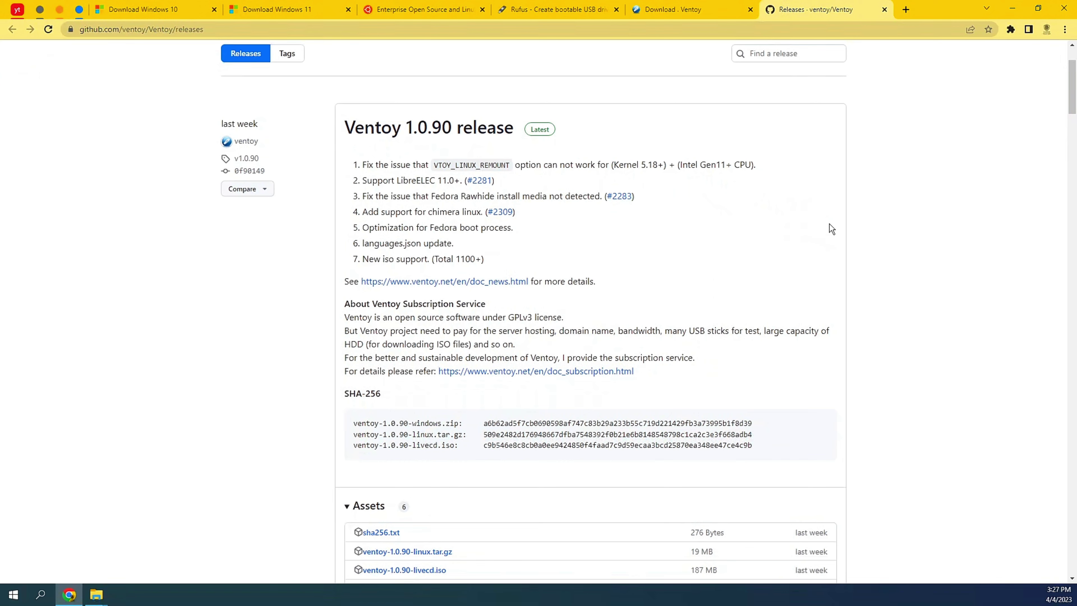
{"action": "scroll", "coordinate": [829, 227], "scroll_direction": "down", "scroll_amount": 6}
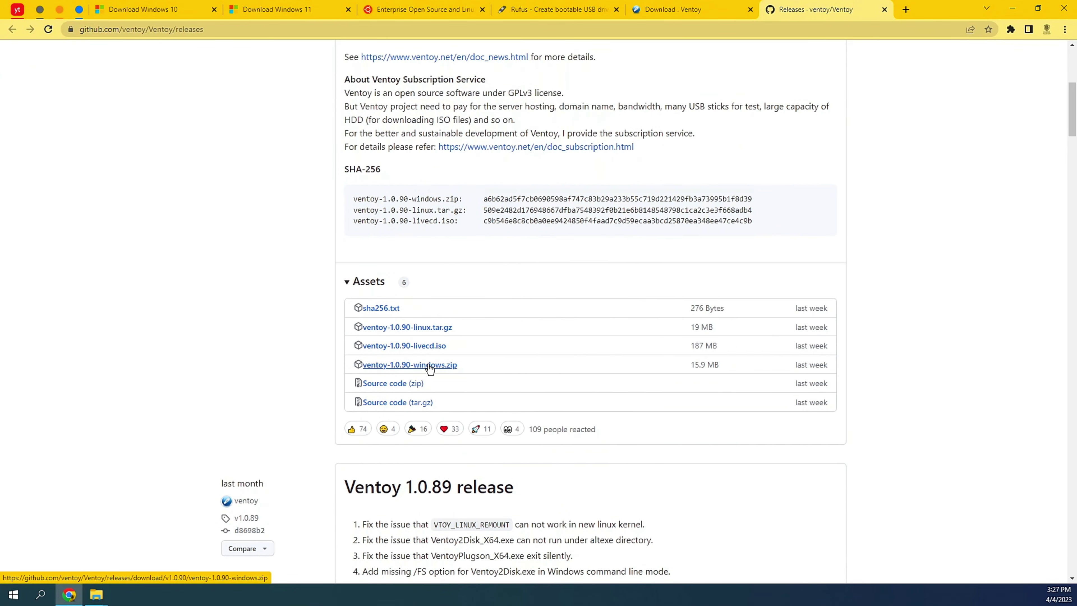
{"action": "left_click", "coordinate": [429, 372]}
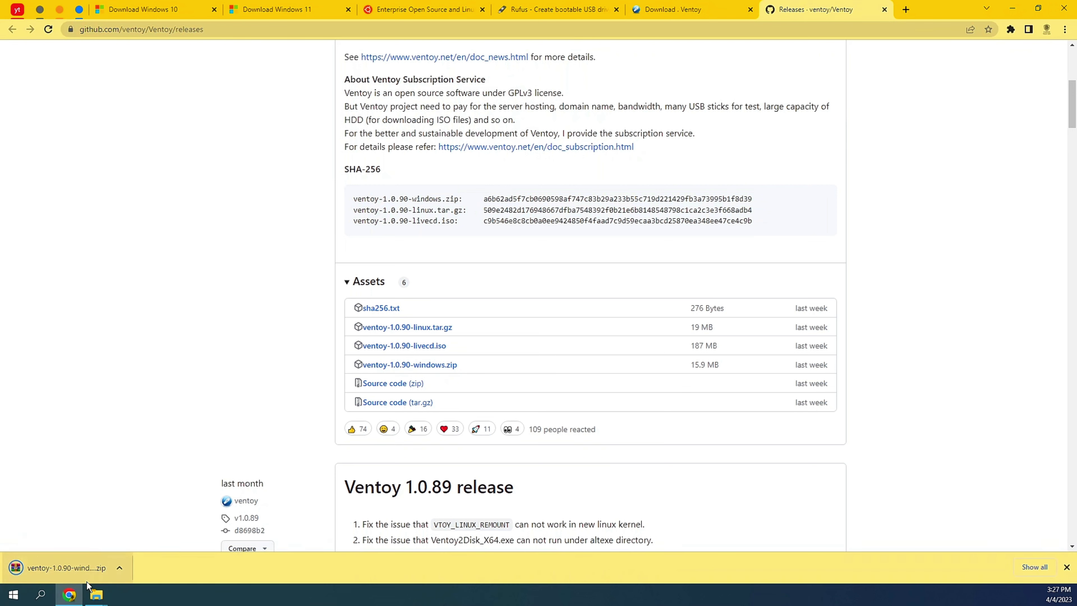
Step: Cut ventoy-1.0.90-windows.zip from the refreshed Downloads folder
{"action": "mouse_move", "coordinate": [96, 596]}
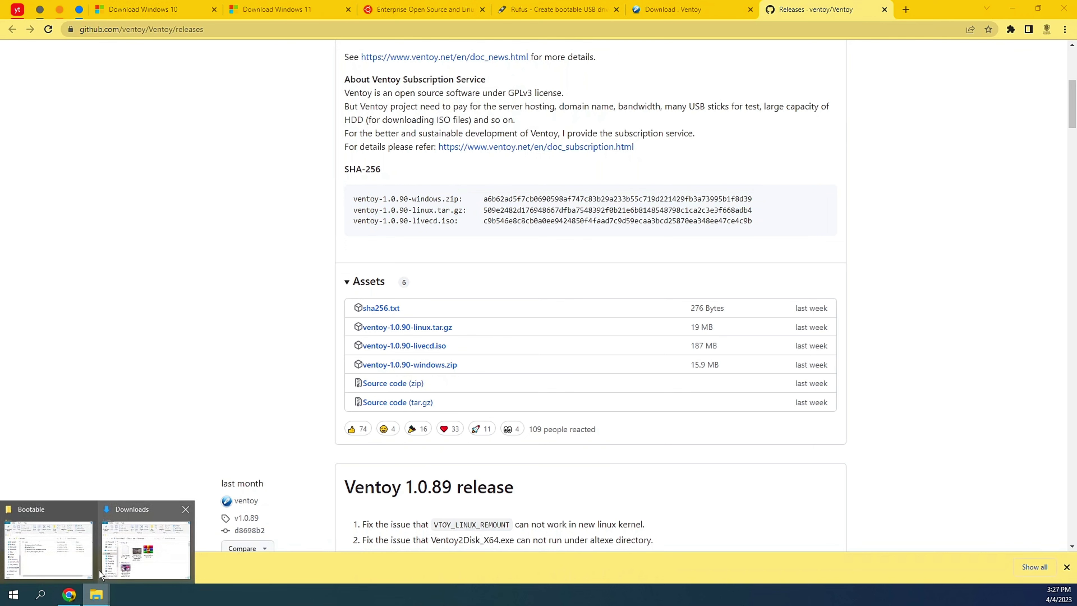
{"action": "left_click", "coordinate": [56, 561]}
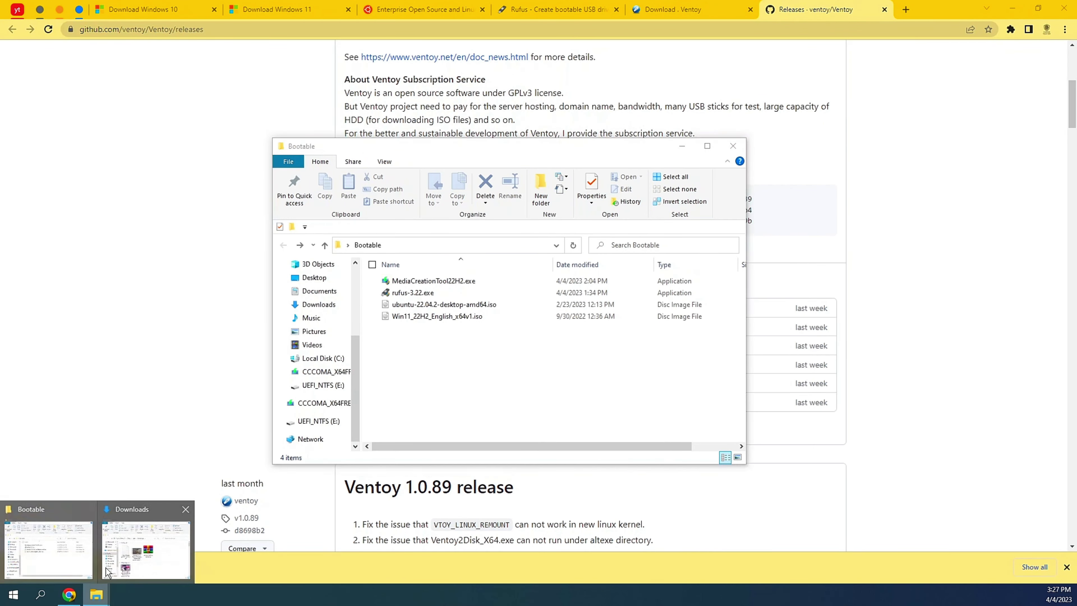
{"action": "left_click", "coordinate": [108, 566]}
{"action": "right_click", "coordinate": [643, 350]}
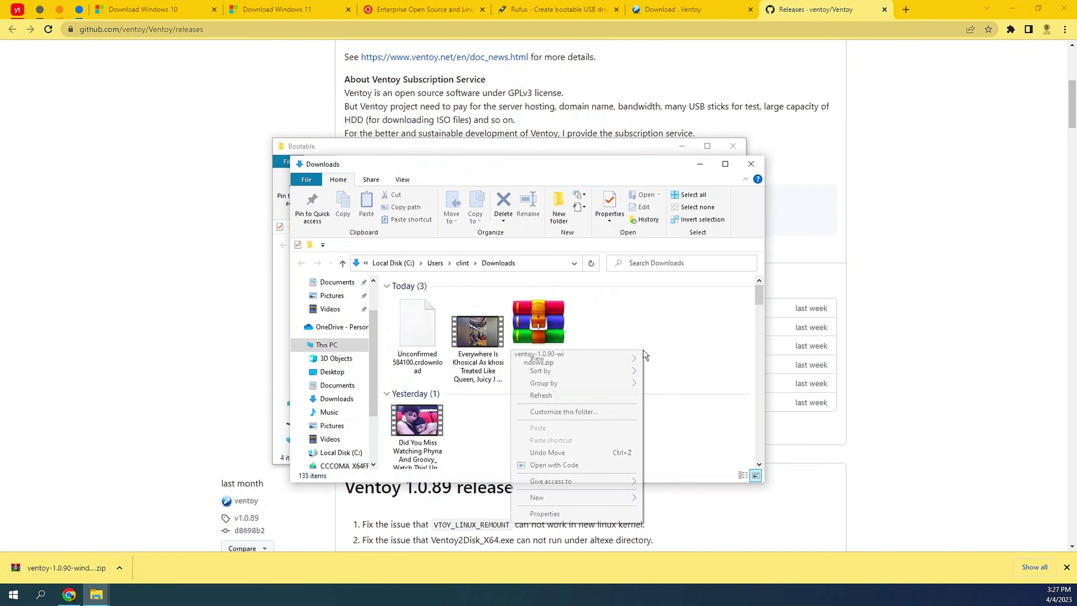
{"action": "left_click", "coordinate": [573, 397]}
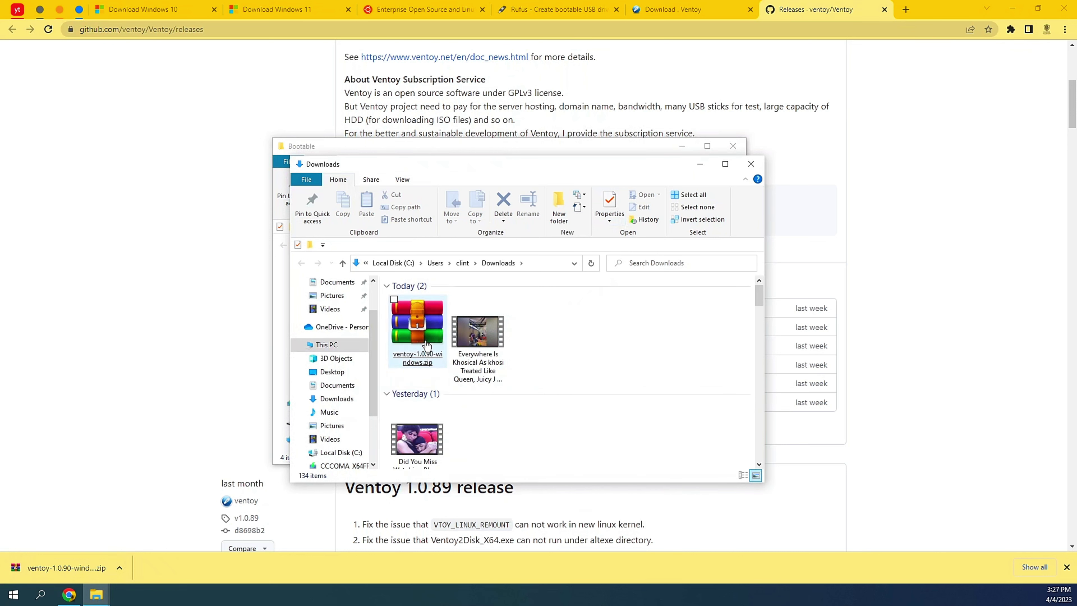
{"action": "right_click", "coordinate": [423, 337]}
{"action": "left_click", "coordinate": [302, 259]}
Step: Paste the Ventoy zip into the Bootable folder after minimizing Downloads
{"action": "left_click", "coordinate": [281, 403]}
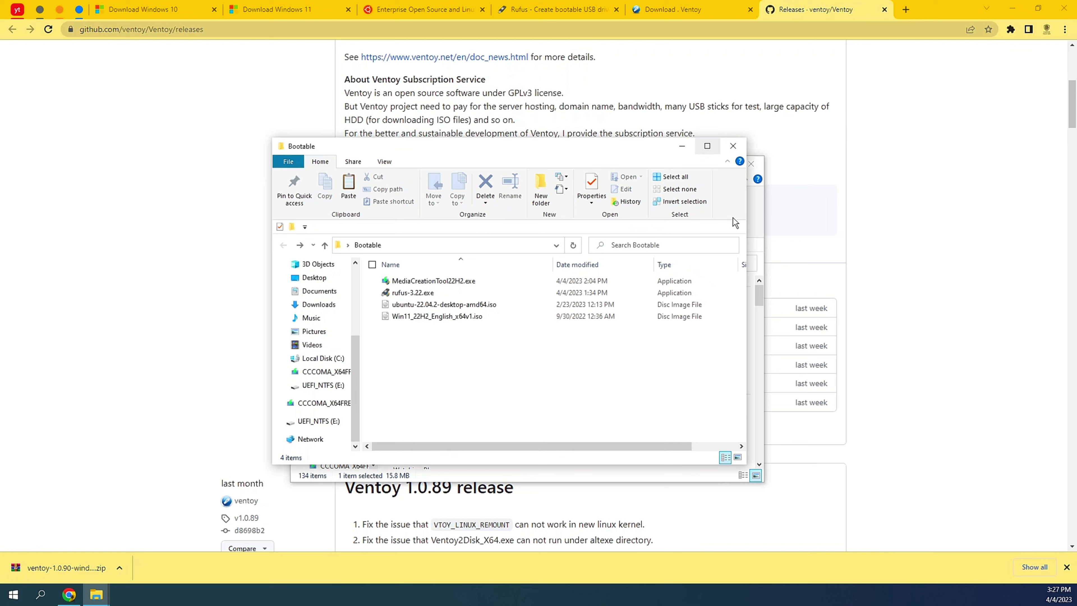
{"action": "left_click", "coordinate": [754, 187]}
{"action": "left_click", "coordinate": [706, 172]}
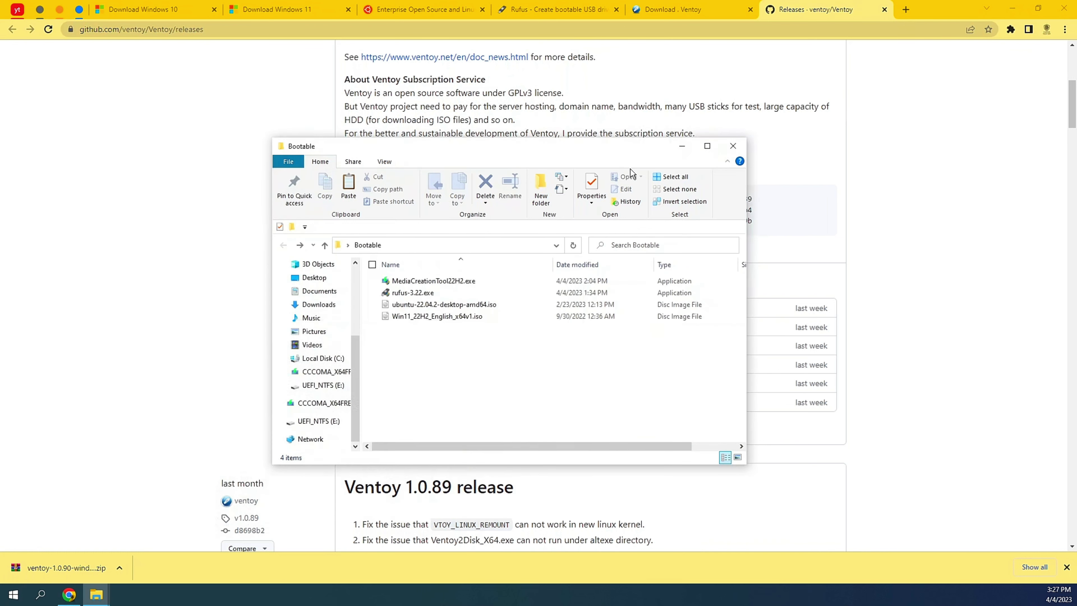
{"action": "right_click", "coordinate": [470, 357]}
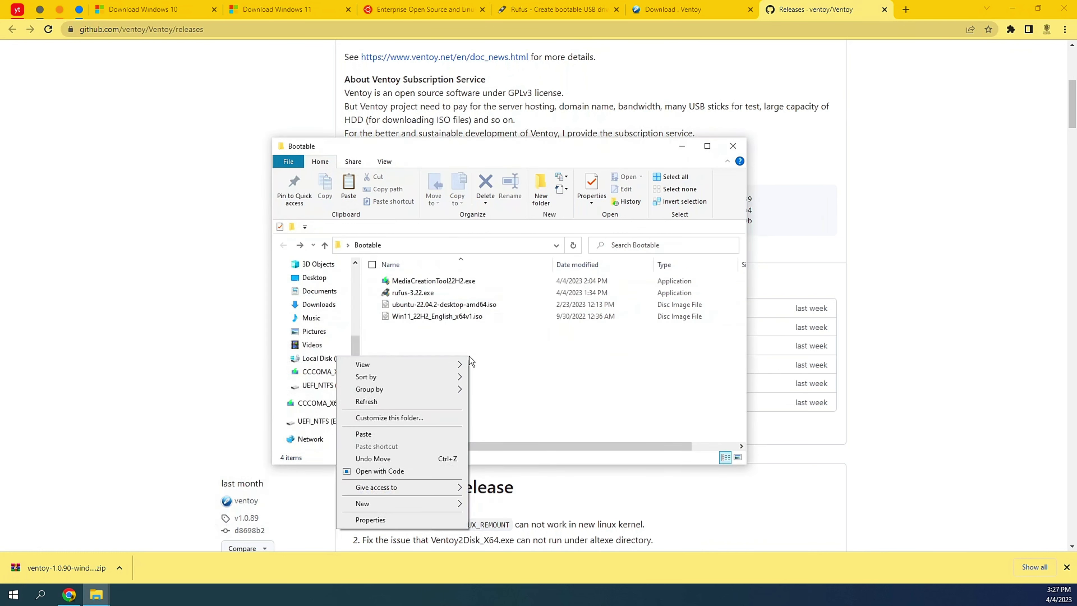
{"action": "left_click", "coordinate": [407, 434]}
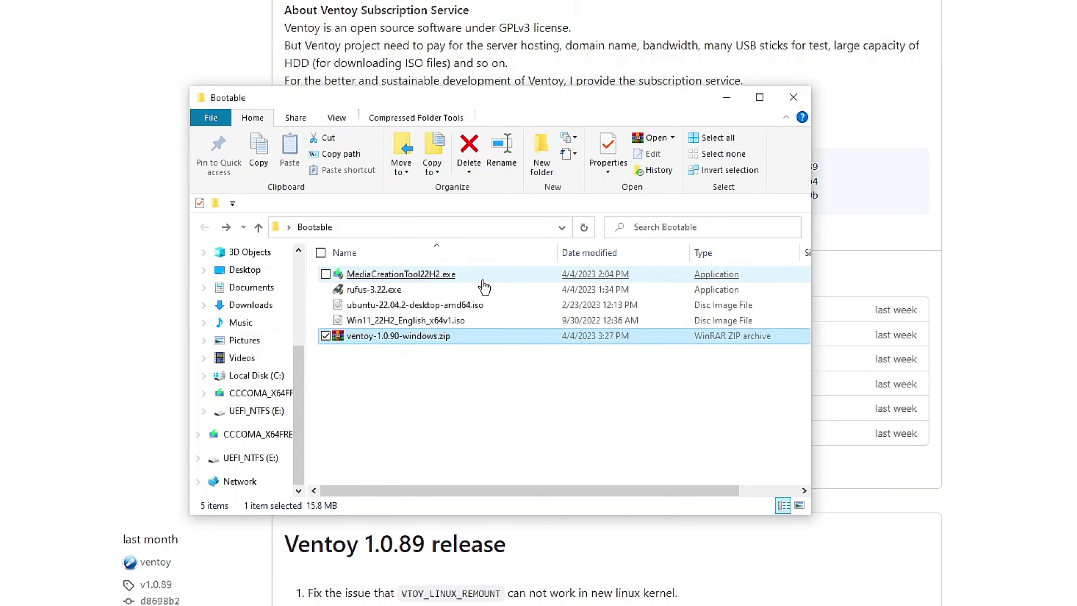
Step: Extract the Ventoy zip here in Bootable and refresh the file list
{"action": "right_click", "coordinate": [455, 336]}
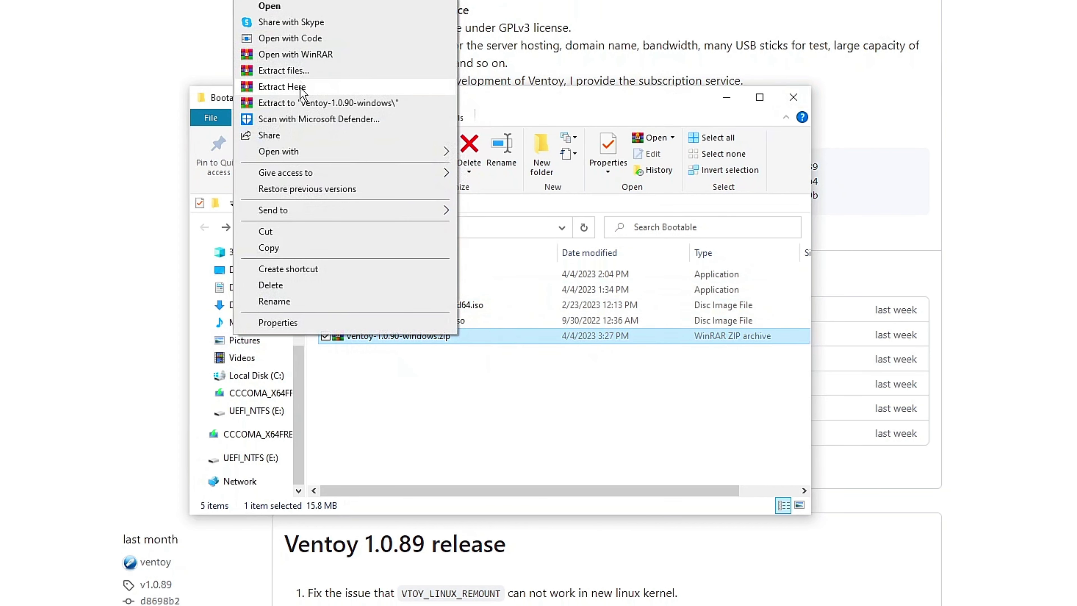
{"action": "left_click", "coordinate": [363, 106]}
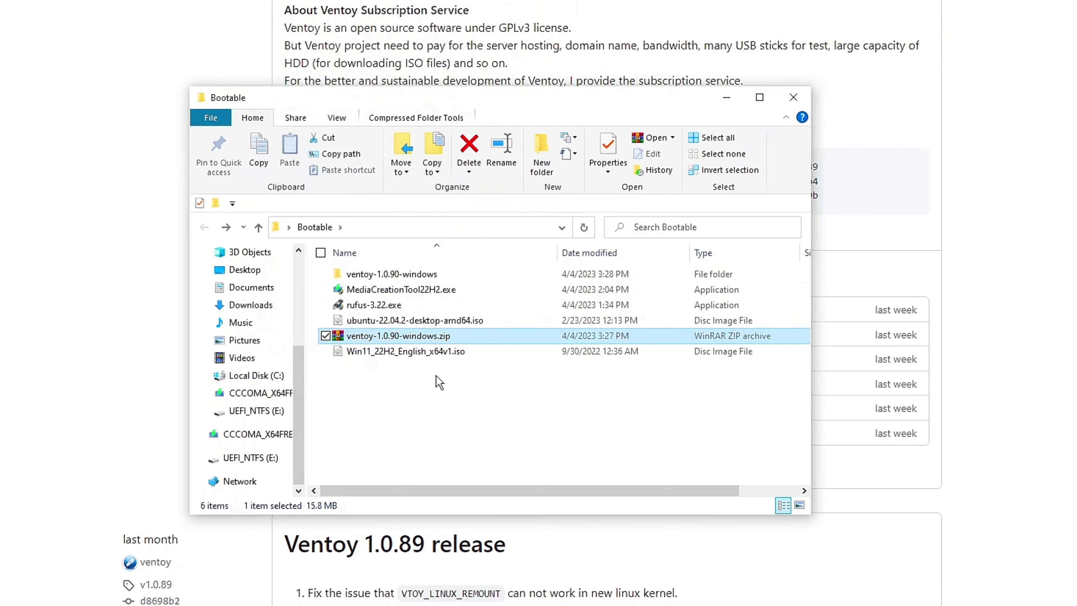
{"action": "right_click", "coordinate": [436, 375]}
{"action": "left_click", "coordinate": [306, 435]}
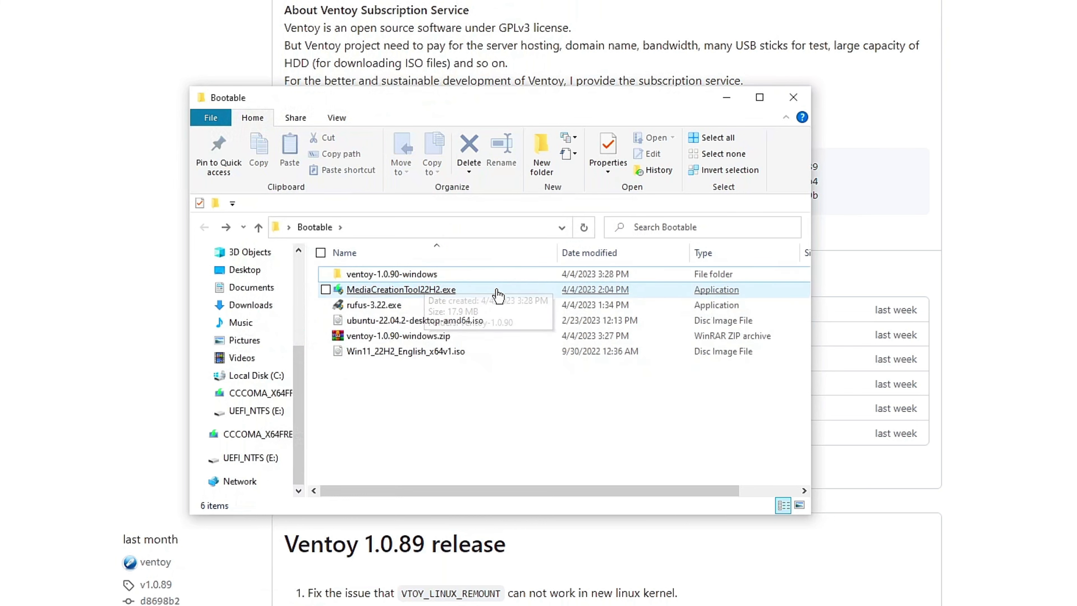
Step: Run Ventoy2Disk.exe from ventoy-1.0.90-windows\ventoy-1.0.90
{"action": "double_click", "coordinate": [485, 278]}
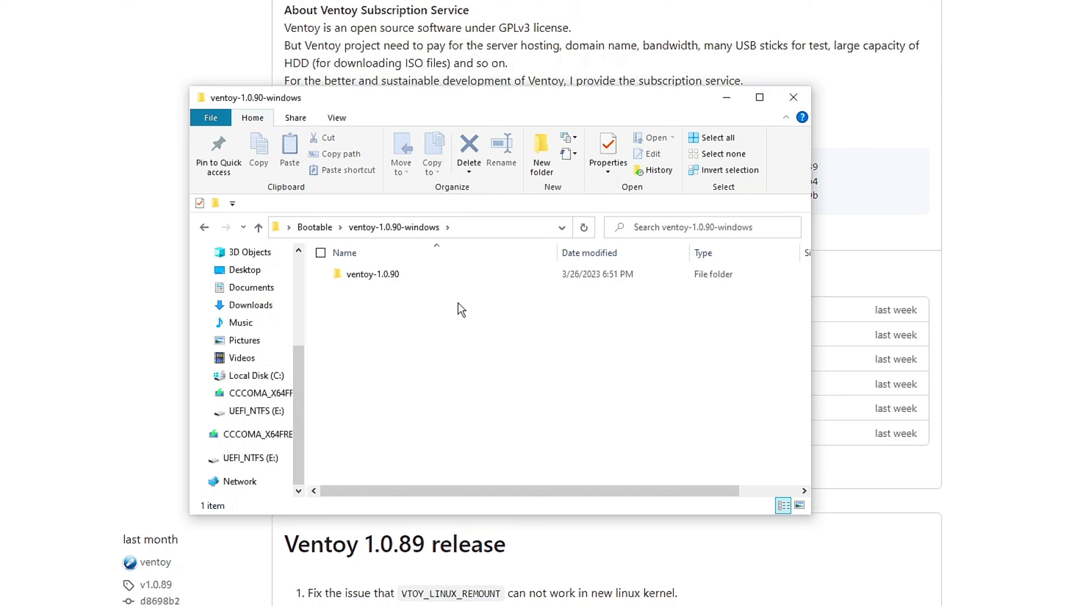
{"action": "left_click", "coordinate": [459, 283]}
{"action": "double_click", "coordinate": [459, 283]}
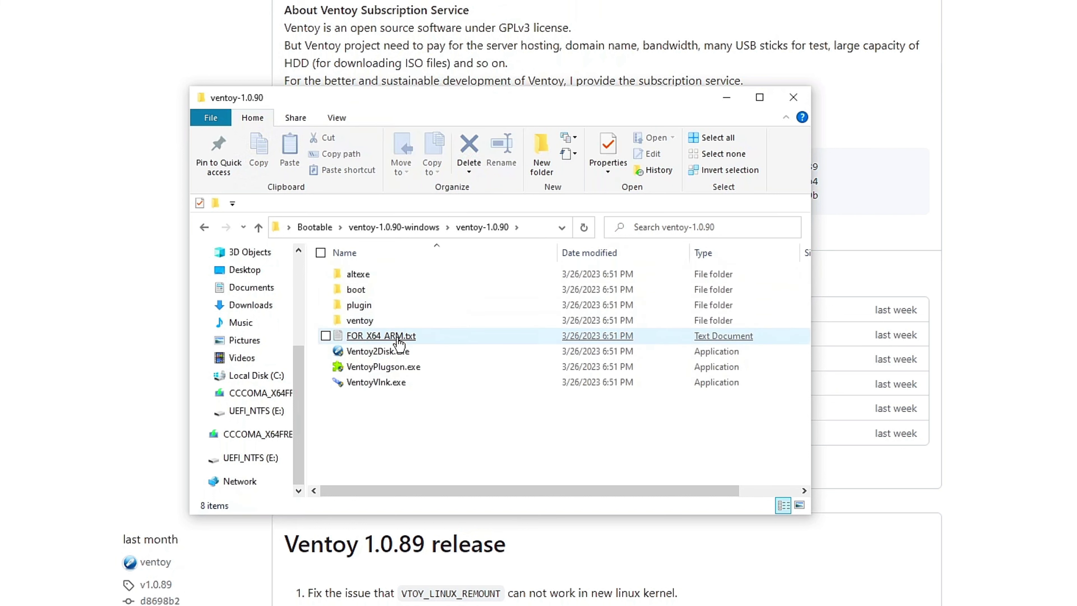
{"action": "double_click", "coordinate": [389, 355]}
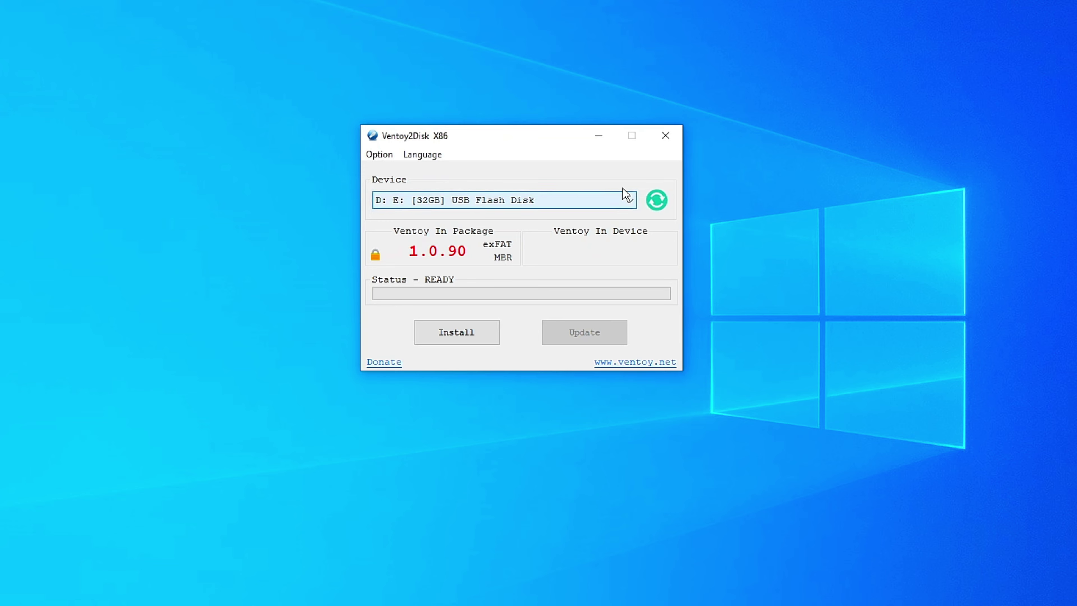
Step: Install Ventoy onto the 32GB USB Flash Disk, confirming both format warnings
{"action": "left_click", "coordinate": [630, 198]}
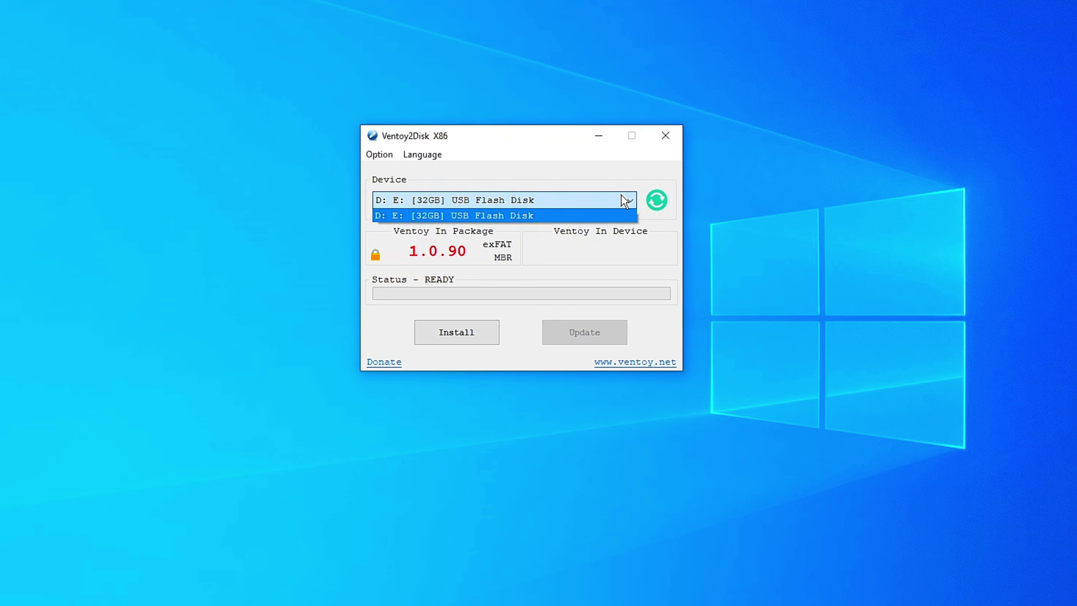
{"action": "left_click", "coordinate": [624, 198]}
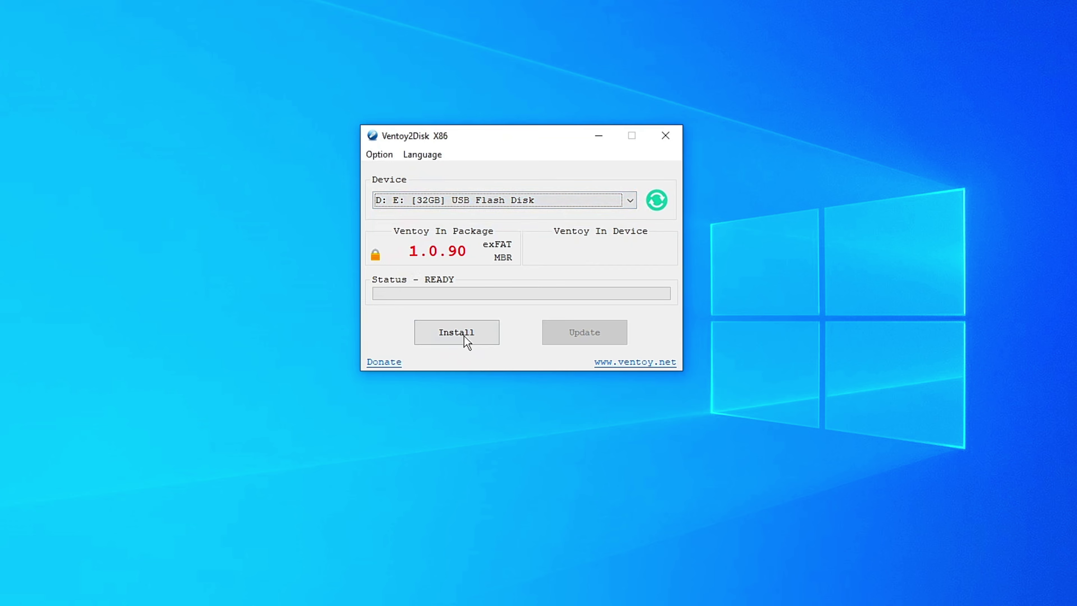
{"action": "left_click", "coordinate": [458, 342]}
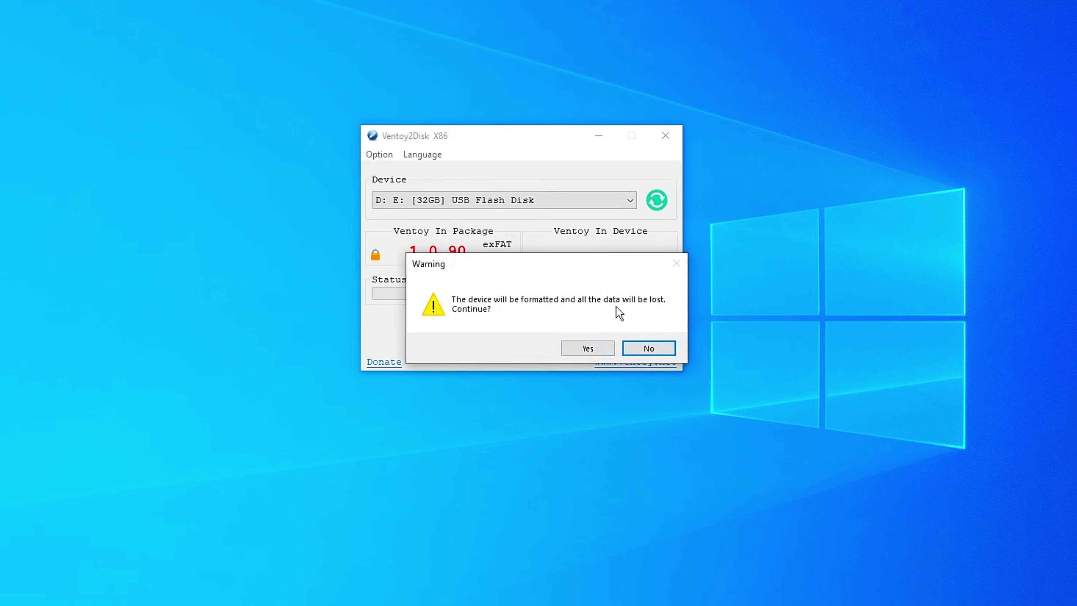
{"action": "left_click", "coordinate": [584, 346]}
{"action": "left_click", "coordinate": [588, 347]}
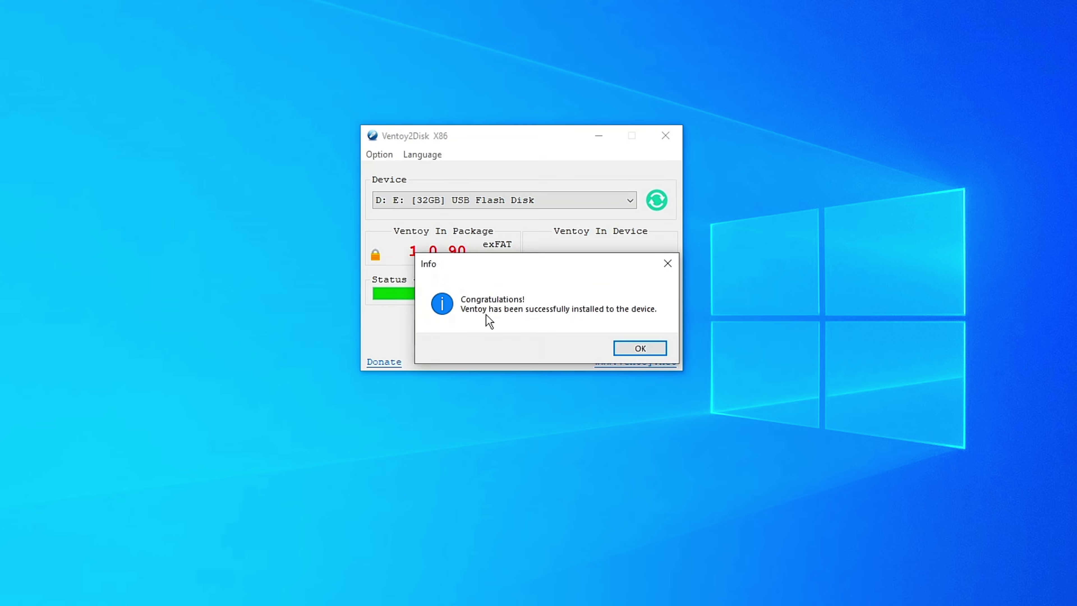
{"action": "left_click", "coordinate": [636, 349]}
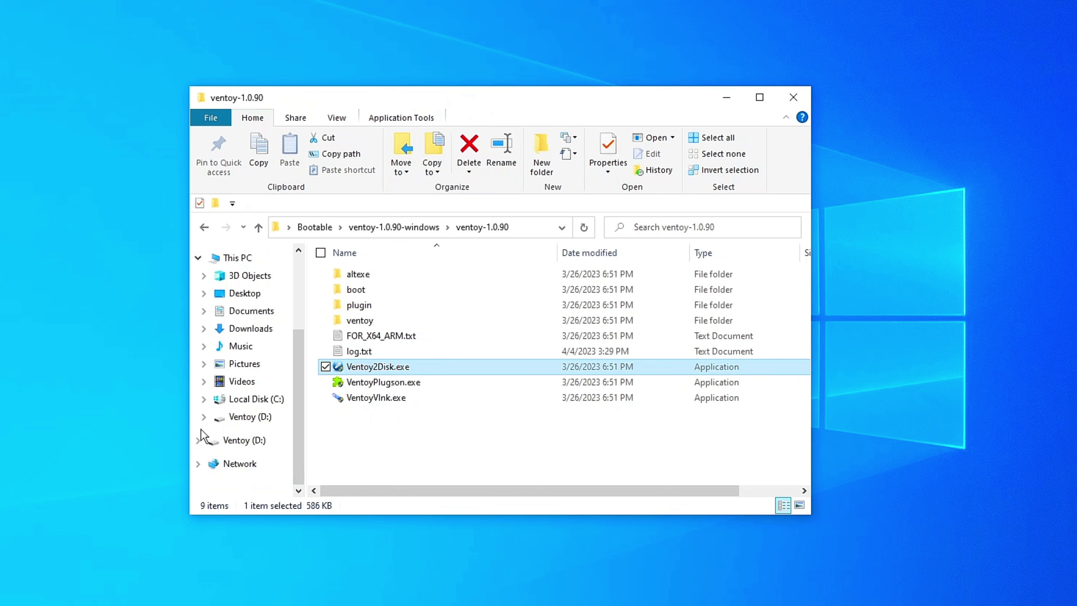
Step: Place the Ventoy (D:) window beside Bootable and copy the Win11 and Ubuntu ISOs
{"action": "right_click", "coordinate": [235, 443]}
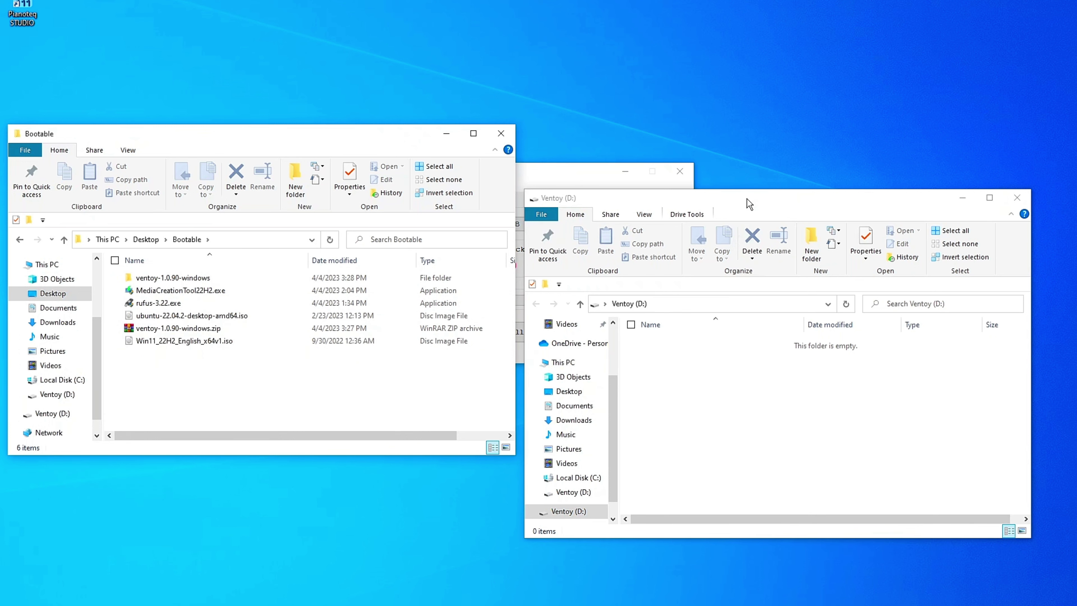
{"action": "left_click_drag", "start_coordinate": [747, 199], "coordinate": [764, 152]}
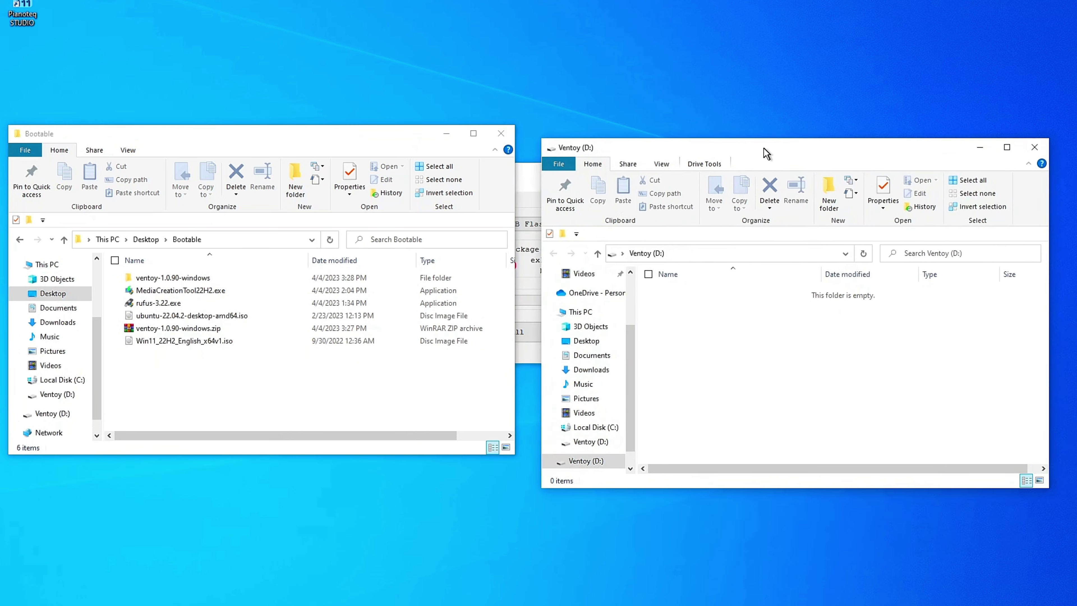
{"action": "left_click", "coordinate": [120, 343]}
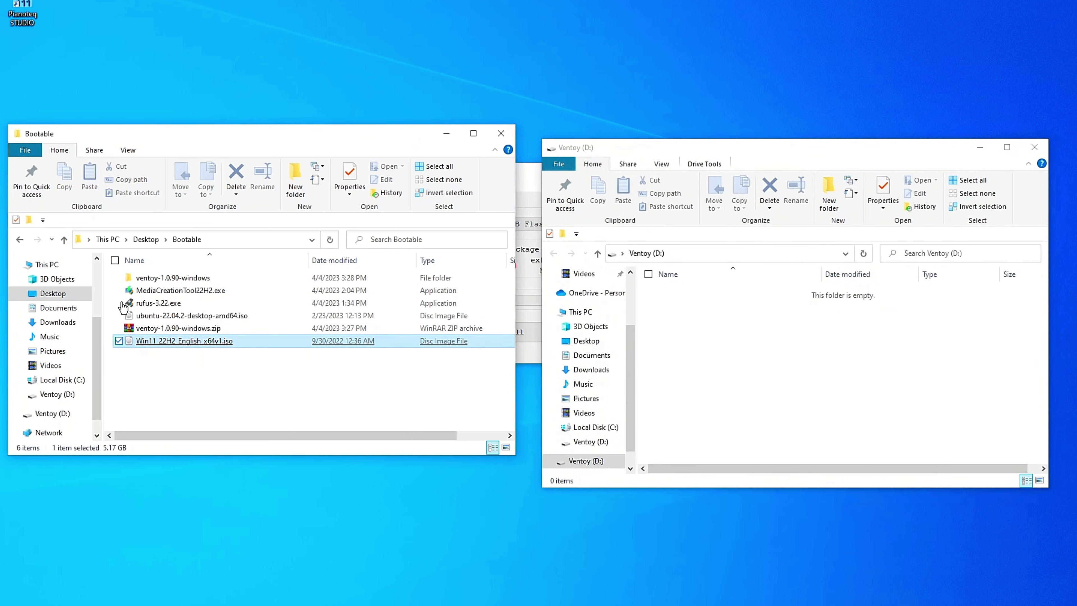
{"action": "left_click", "coordinate": [118, 315]}
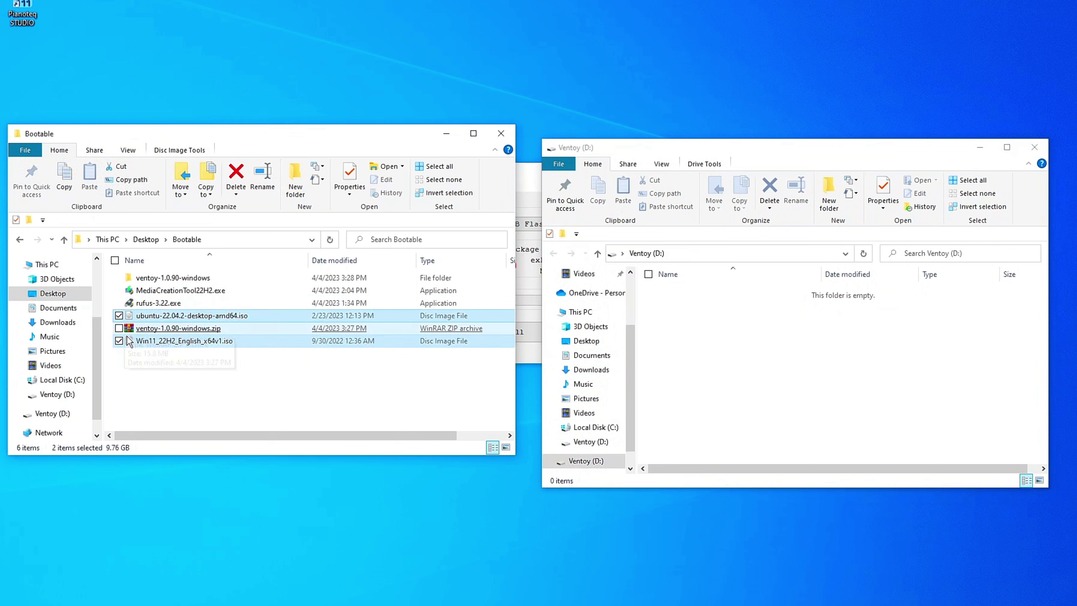
{"action": "right_click", "coordinate": [141, 345]}
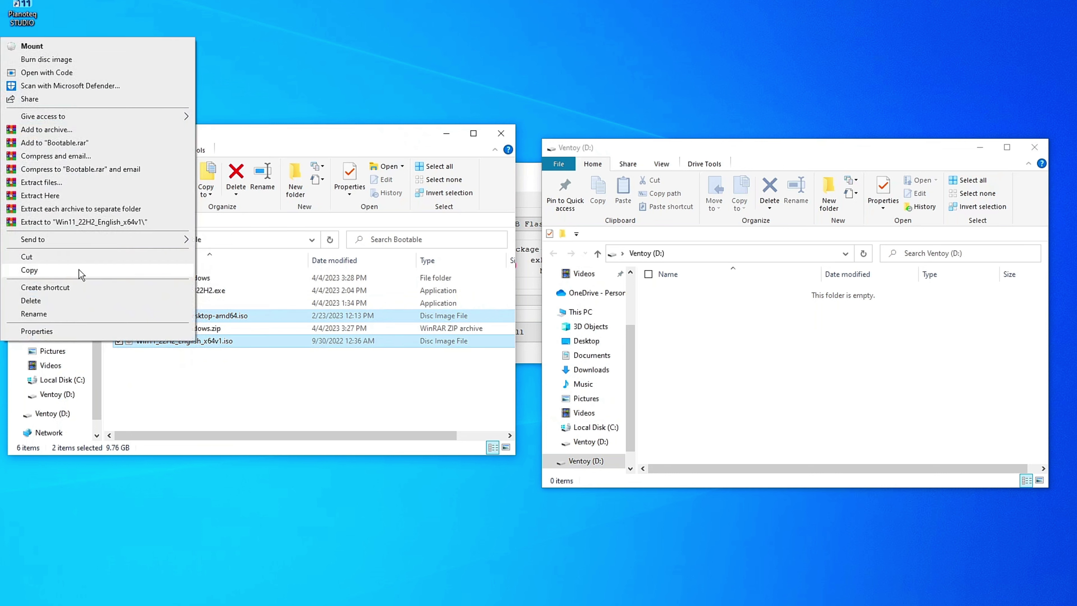
{"action": "left_click", "coordinate": [81, 275]}
Step: Paste both ISOs onto Ventoy (D:) and open the drive to verify them
{"action": "left_click", "coordinate": [818, 336]}
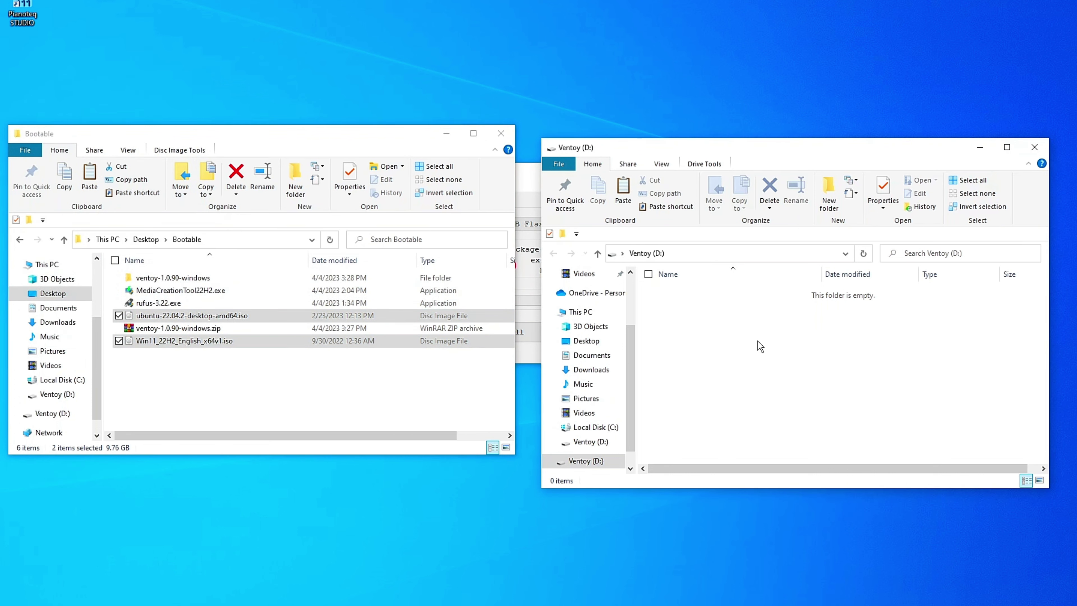
{"action": "key", "text": "ctrl+v"}
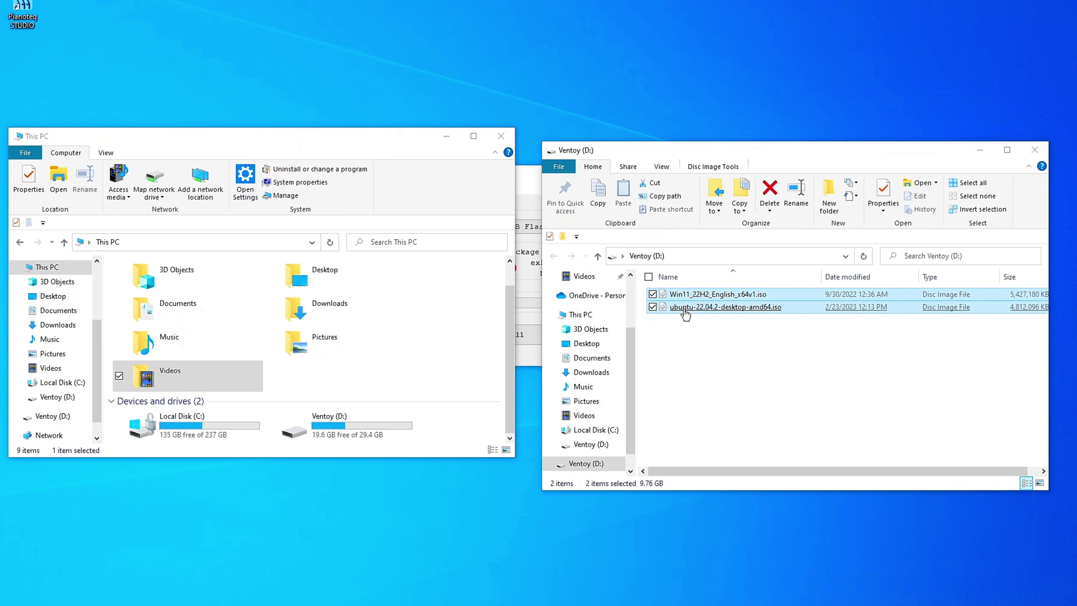
{"action": "left_click", "coordinate": [337, 434]}
{"action": "double_click", "coordinate": [338, 433]}
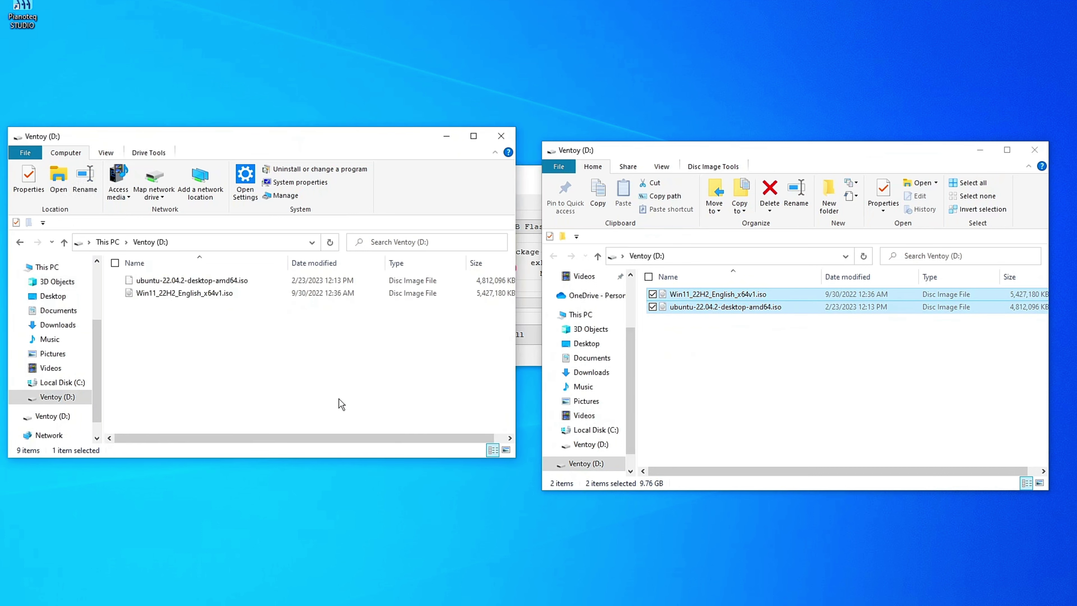